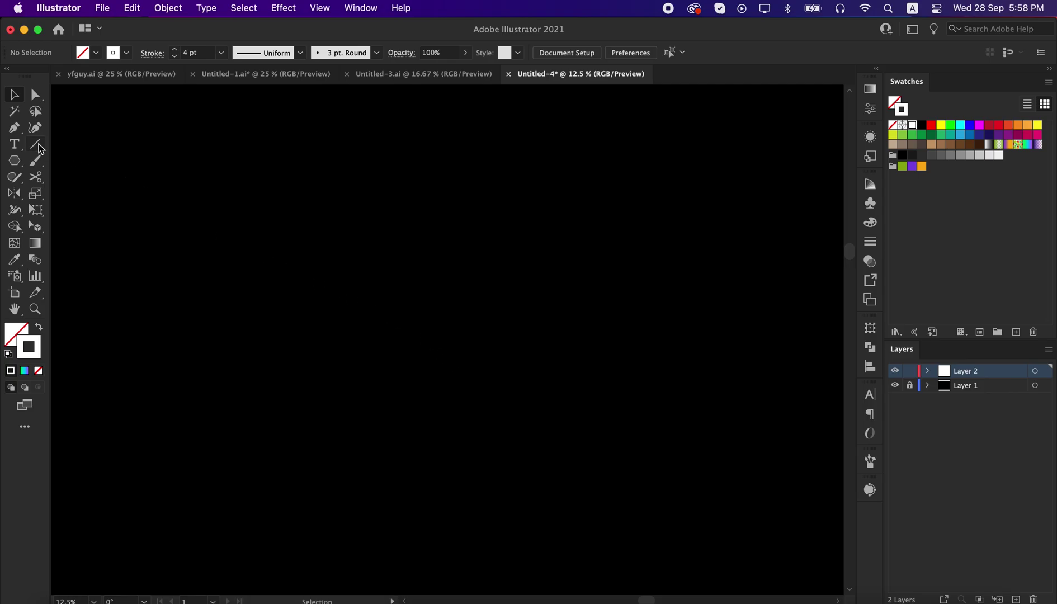
# Draw a 4 pt vertical white line and repeat offset copies until seven evenly spaced lines stand.
pyautogui.moveTo(39, 148); pyautogui.dragTo(75, 147)
pyautogui.moveTo(342, 192); pyautogui.dragTo(381, 522)
pyautogui.press('v')
pyautogui.click(401, 439)
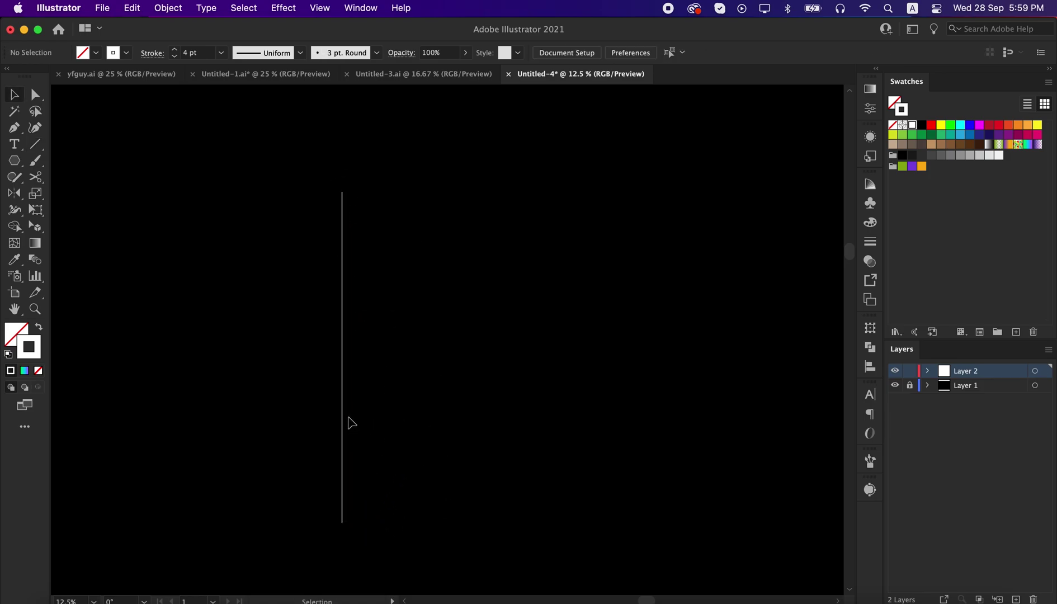
pyautogui.moveTo(345, 417); pyautogui.dragTo(379, 405)
pyautogui.press('super+d')
pyautogui.press('super+d')
pyautogui.press('super+d')
pyautogui.press('super+d')
pyautogui.press('super+d')
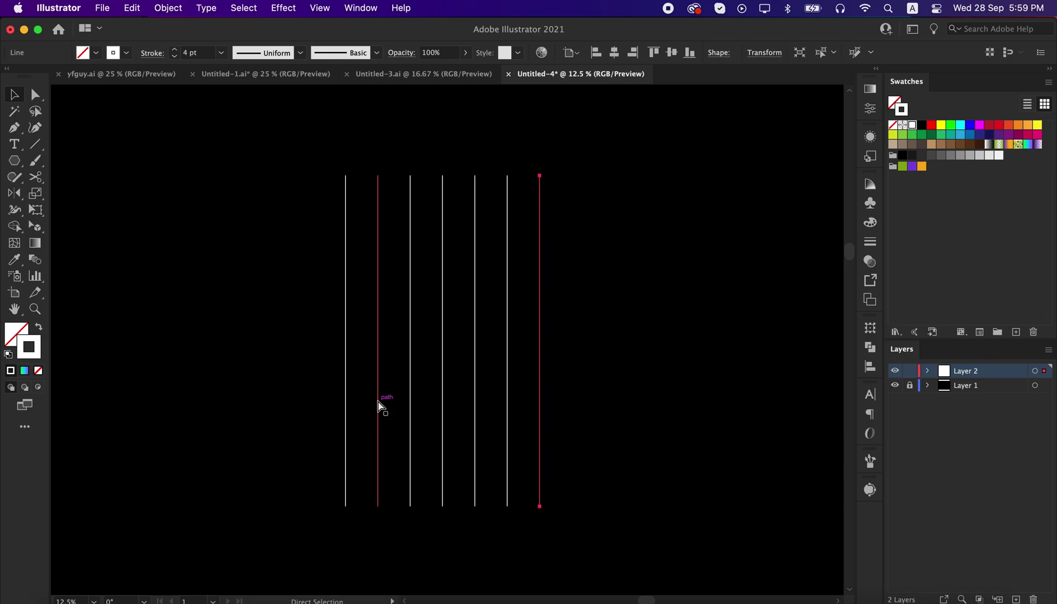
pyautogui.click(257, 365)
# Make a copy of all seven vertical lines rotated 60° so it crosses them diagonally.
pyautogui.moveTo(278, 220); pyautogui.dragTo(565, 361)
pyautogui.rightClick(478, 289)
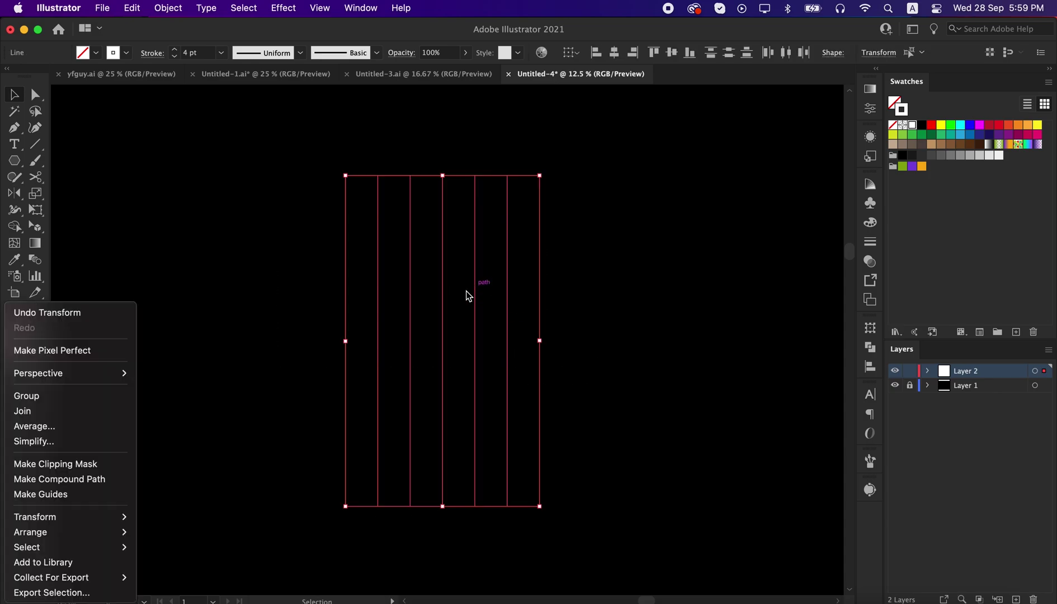
pyautogui.moveTo(79, 518)
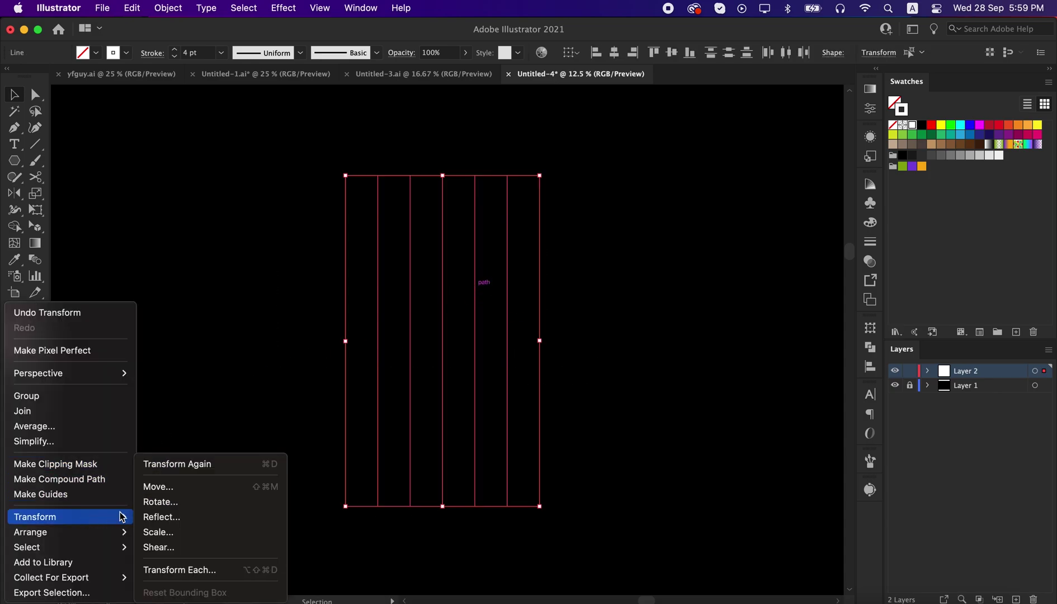
pyautogui.click(174, 501)
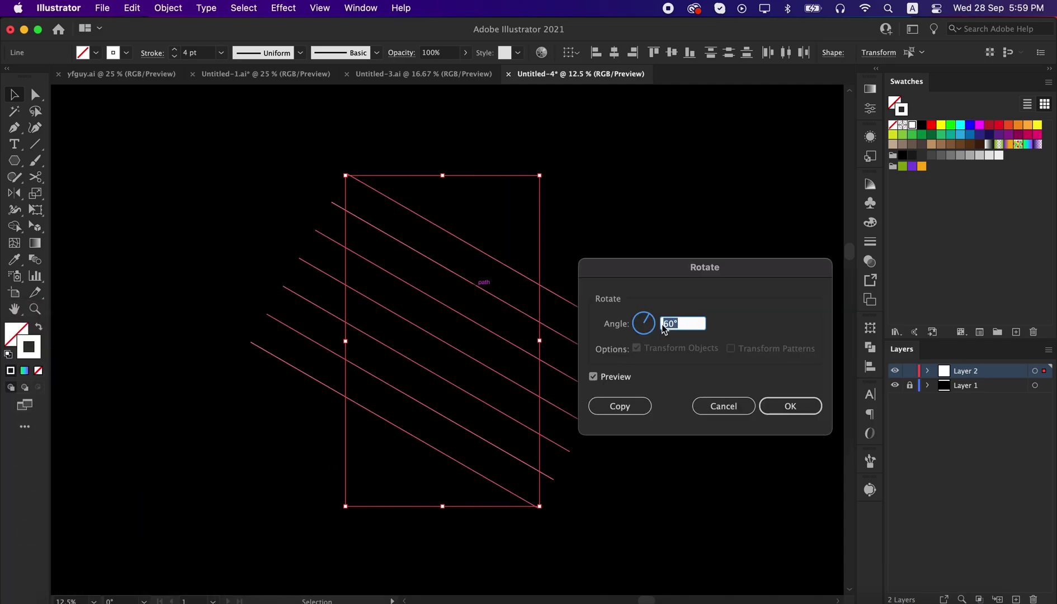
pyautogui.click(628, 412)
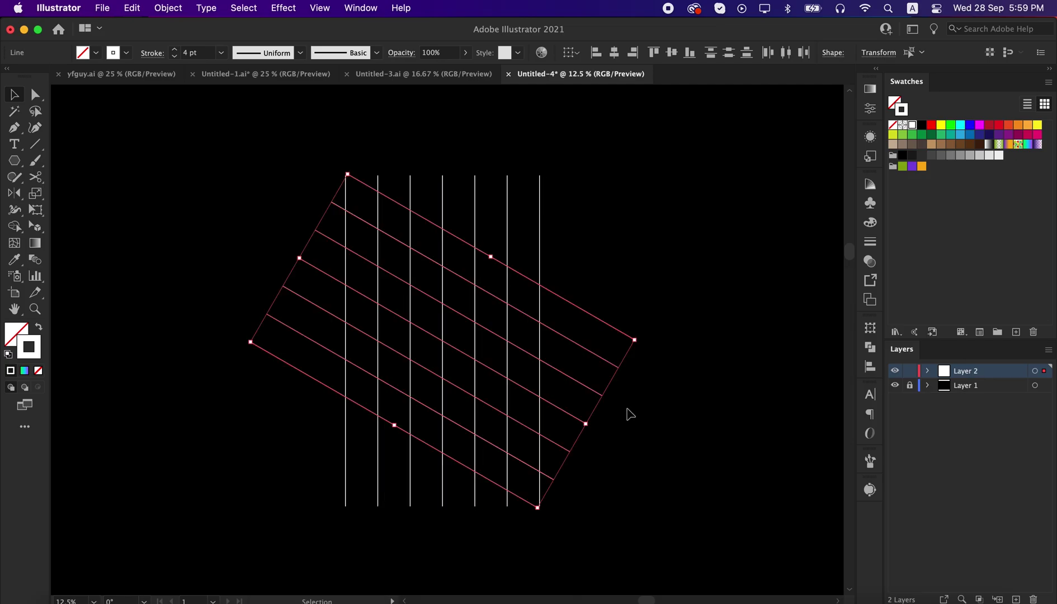
# Add a copy of the diagonal lines reflected across the vertical axis.
pyautogui.rightClick(463, 316)
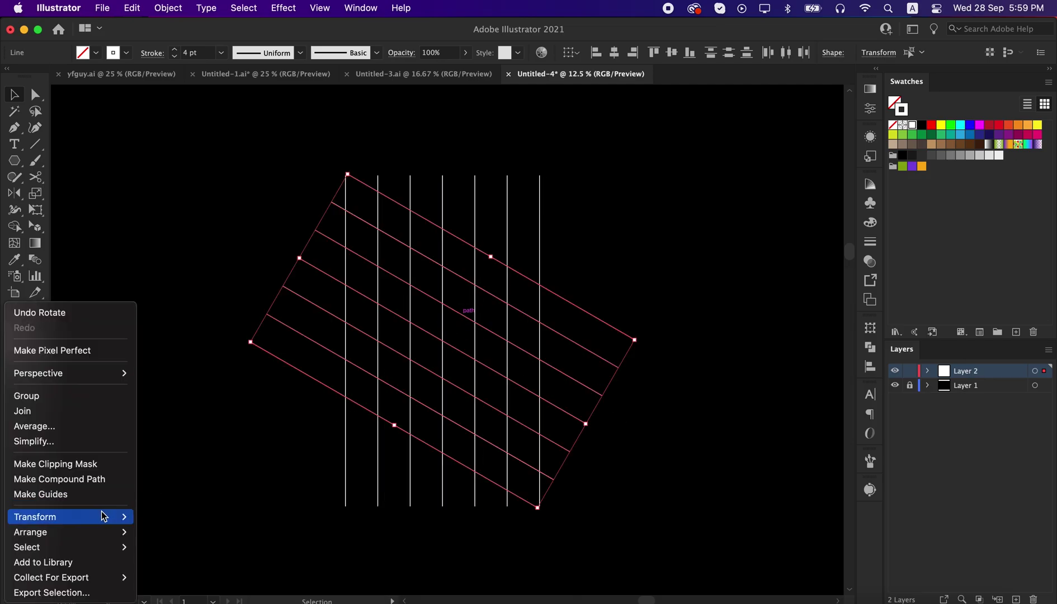
pyautogui.moveTo(101, 517)
pyautogui.click(169, 518)
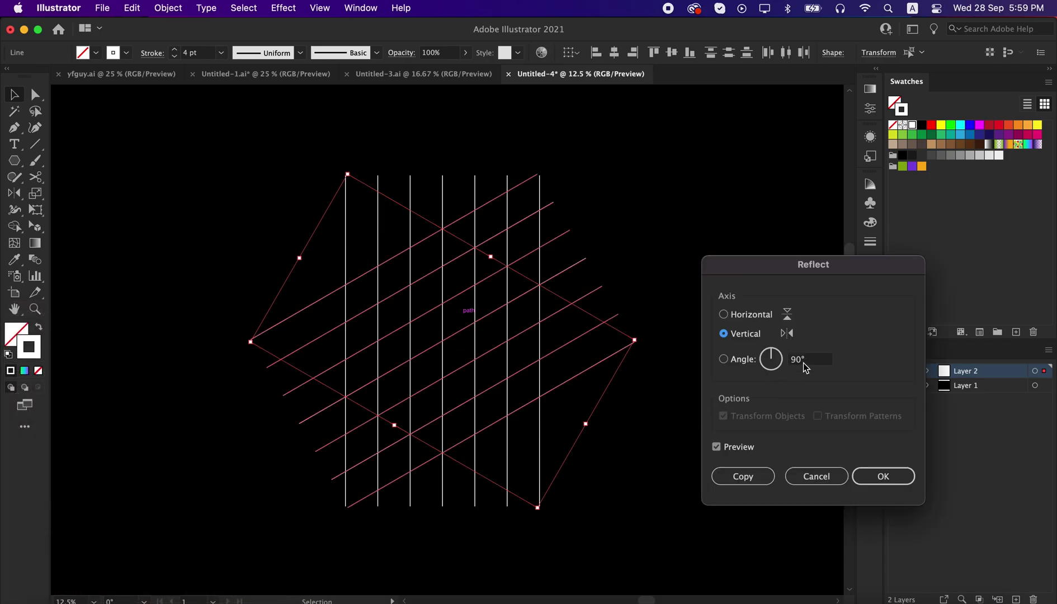
pyautogui.click(808, 363)
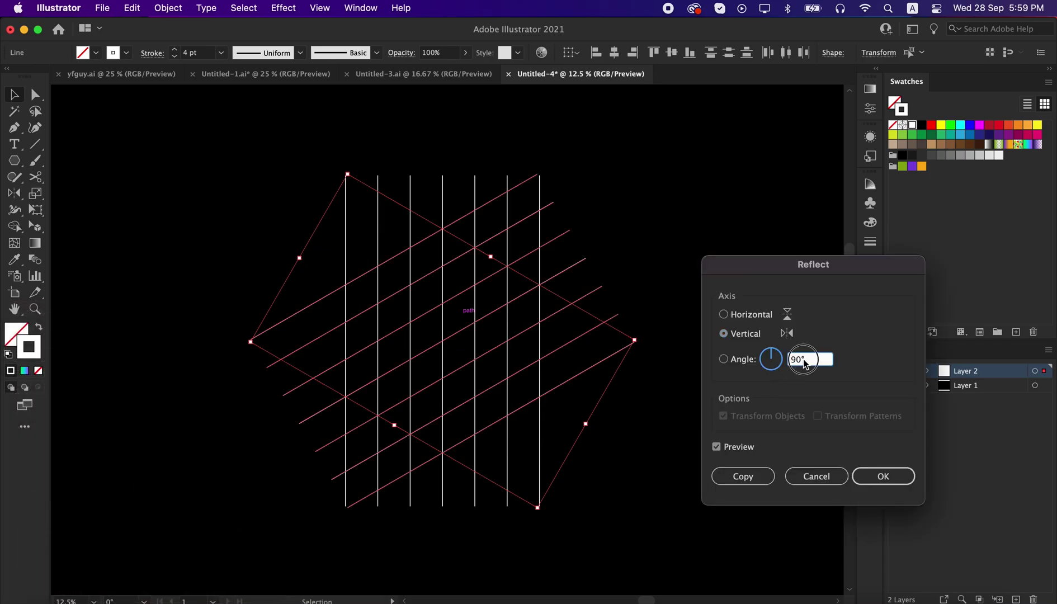
pyautogui.click(745, 334)
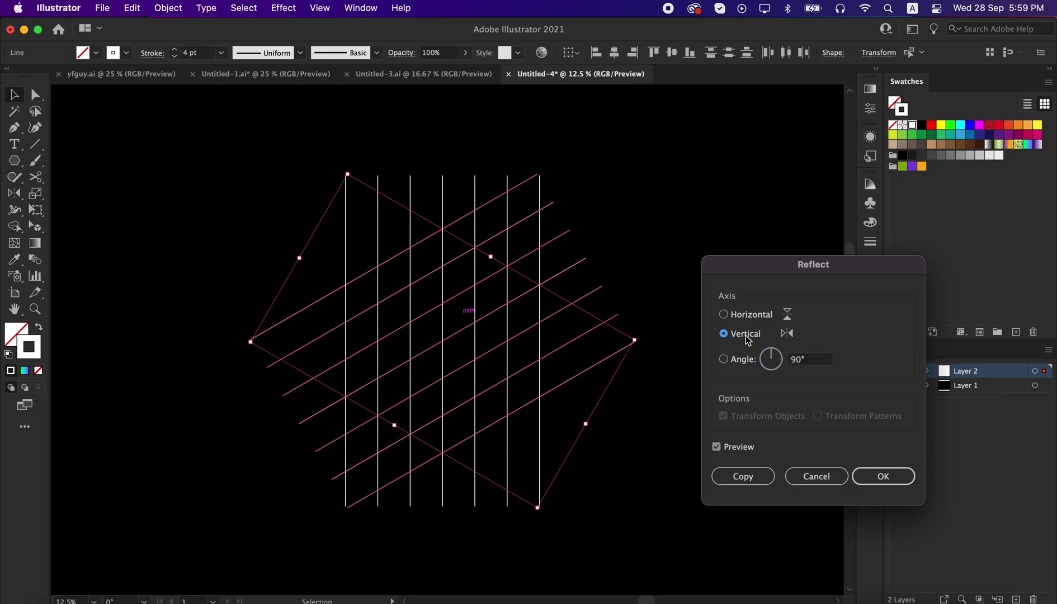
pyautogui.click(743, 477)
pyautogui.click(694, 476)
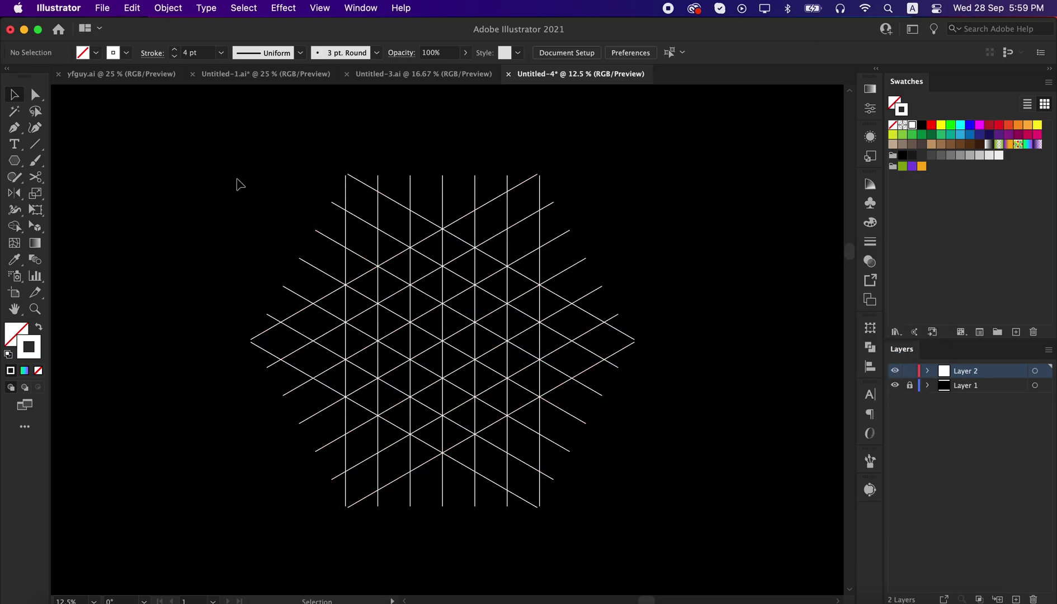
# Scale the whole triangular line grid up from its centre to about 3360 px wide.
pyautogui.moveTo(247, 168); pyautogui.dragTo(590, 496)
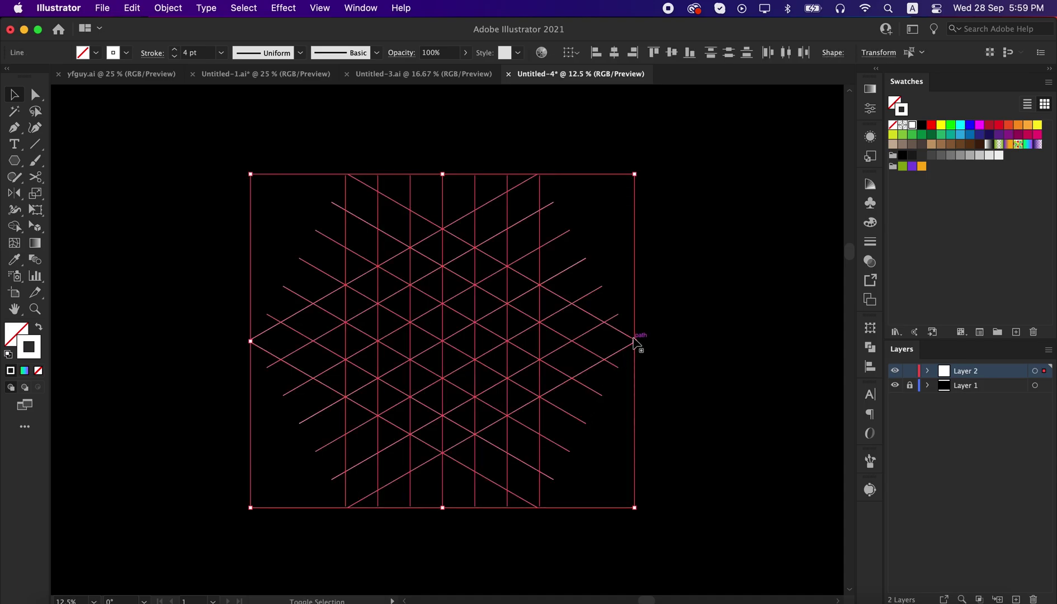
pyautogui.moveTo(637, 341); pyautogui.dragTo(671, 343)
pyautogui.click(735, 354)
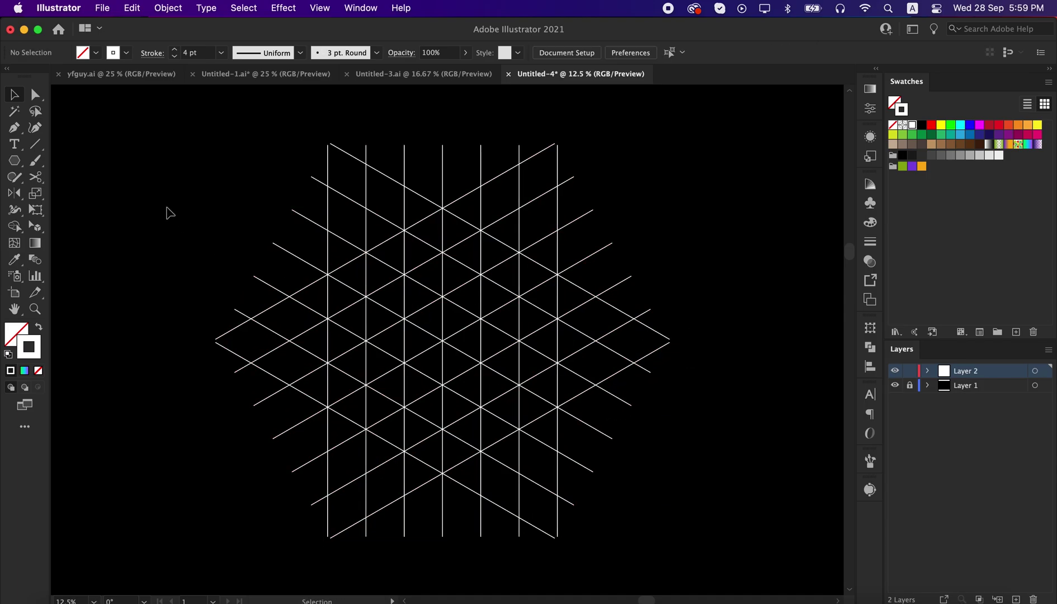
pyautogui.press('p')
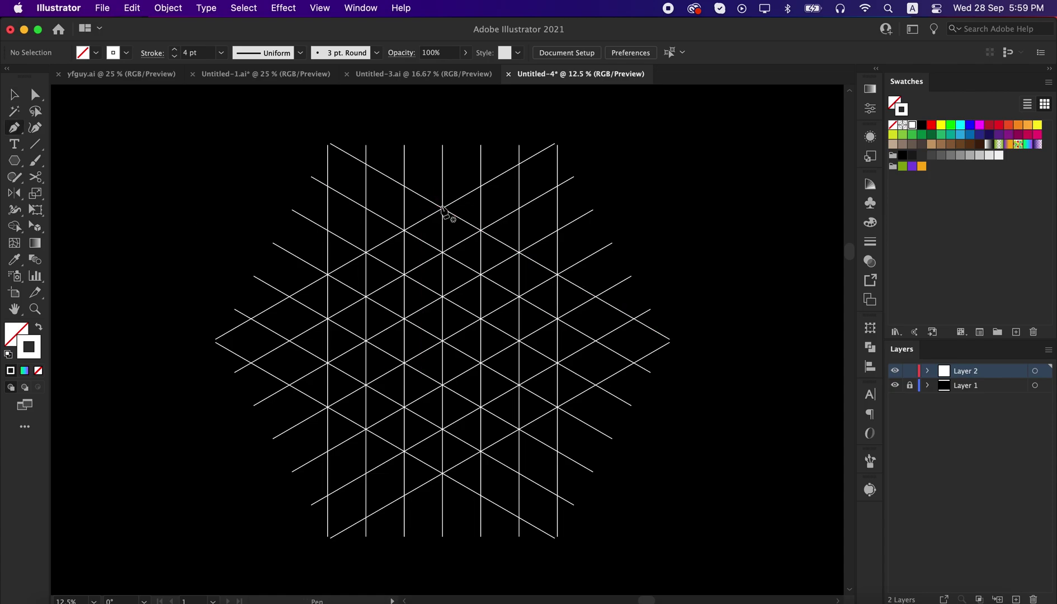
pyautogui.click(443, 207)
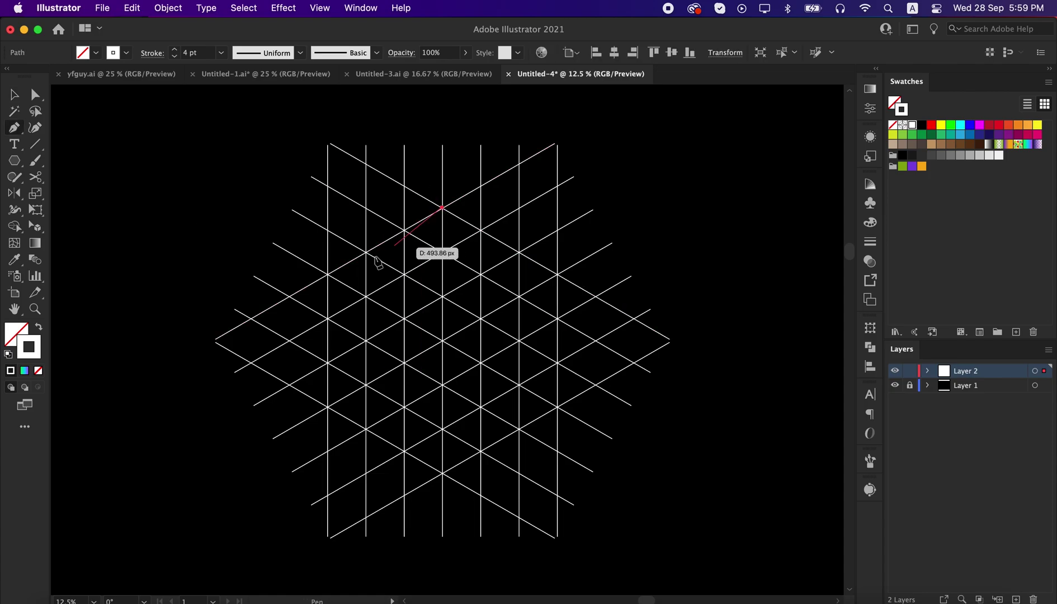
pyautogui.click(327, 275)
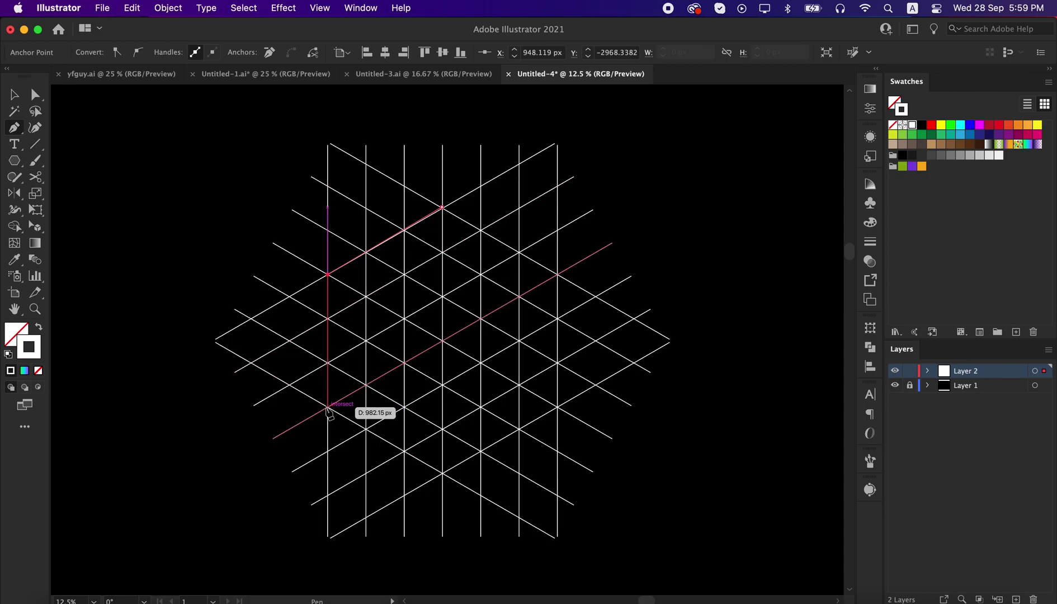
pyautogui.keyDown('super'); pyautogui.click(442, 475); pyautogui.keyUp('super')
pyautogui.click(557, 408)
pyautogui.click(557, 274)
pyautogui.click(443, 207)
pyautogui.hotkey('shift', 'x')
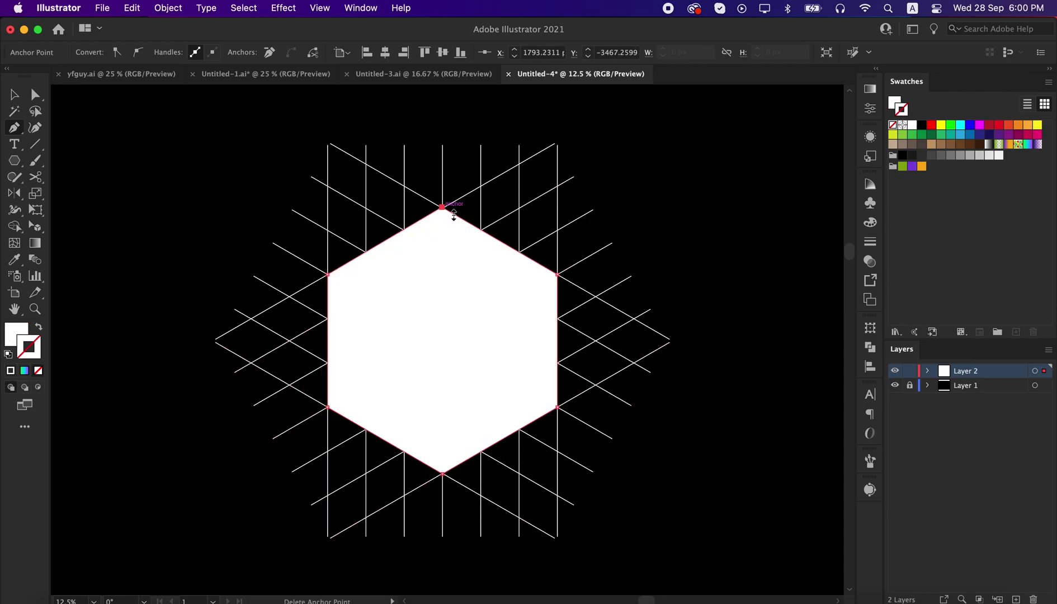
pyautogui.press('v')
pyautogui.click(641, 201)
pyautogui.moveTo(492, 303); pyautogui.dragTo(744, 304)
pyautogui.click(701, 187)
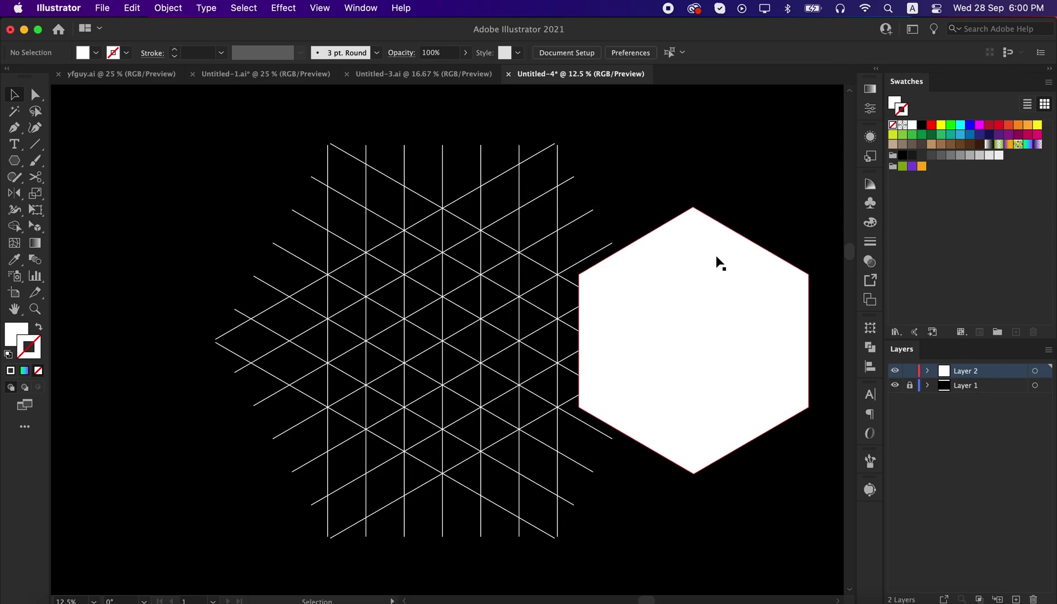
pyautogui.click(713, 312)
pyautogui.press('Delete')
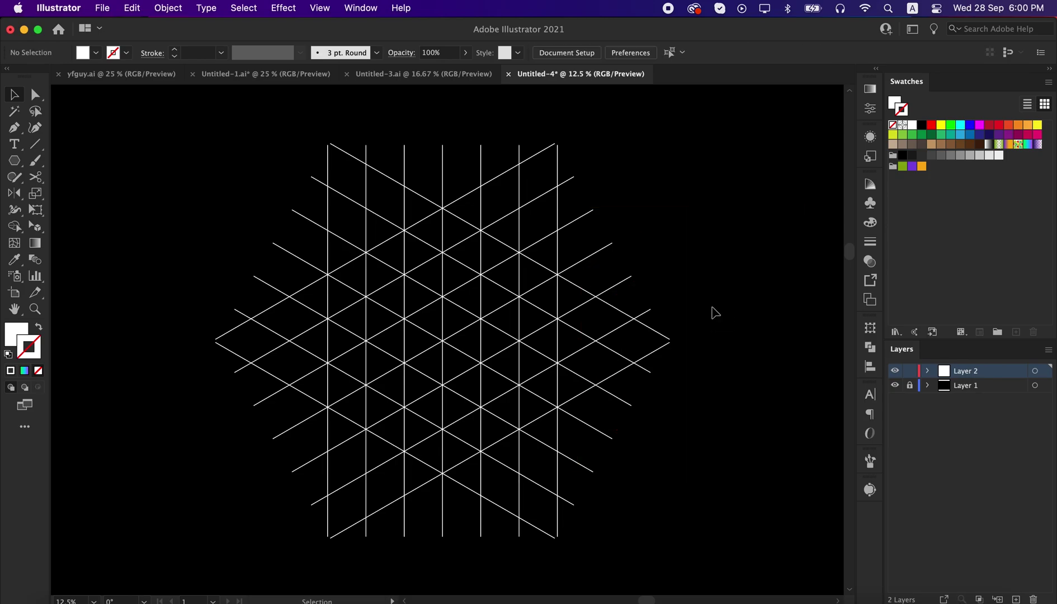
# Set the grid to no fill, merge triangles into an isometric S with Shape Builder, and select it.
pyautogui.moveTo(256, 160); pyautogui.dragTo(622, 519)
pyautogui.hotkey('shift', 'x')
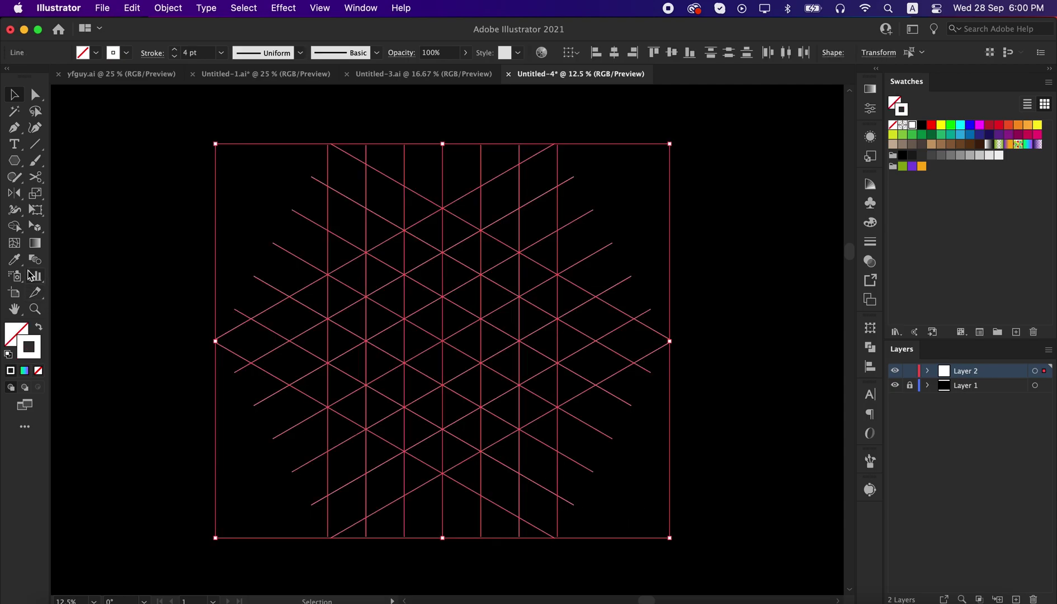
pyautogui.moveTo(16, 234); pyautogui.dragTo(64, 234)
pyautogui.moveTo(500, 276)
pyautogui.mouseDown()
pyautogui.moveTo(449, 232)
pyautogui.moveTo(398, 246)
pyautogui.moveTo(387, 277)
pyautogui.moveTo(406, 299)
pyautogui.moveTo(497, 345)
pyautogui.moveTo(501, 369)
pyautogui.moveTo(441, 406)
pyautogui.moveTo(385, 366)
pyautogui.moveTo(405, 373)
pyautogui.mouseUp()
pyautogui.press('v')
pyautogui.click(681, 426)
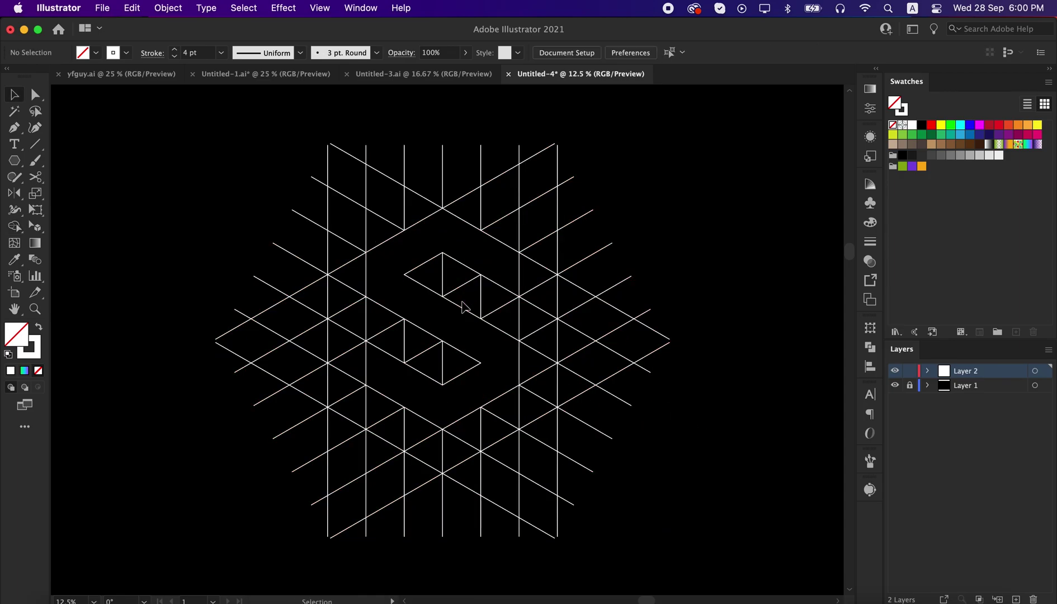
pyautogui.click(463, 226)
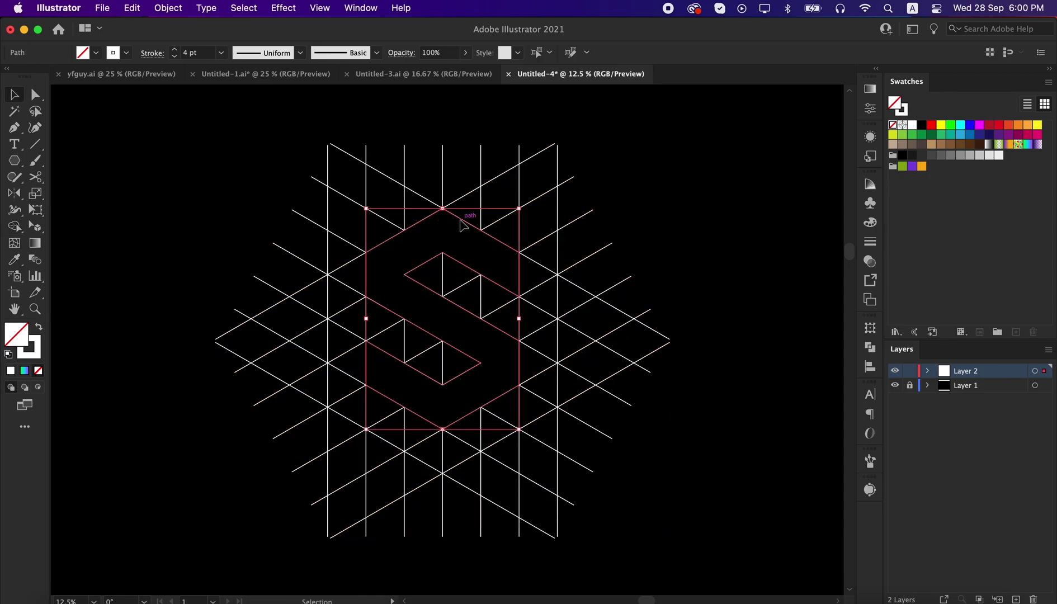
# Fill the S white, cut it to the clipboard, and delete all leftover grid pieces.
pyautogui.click(41, 329)
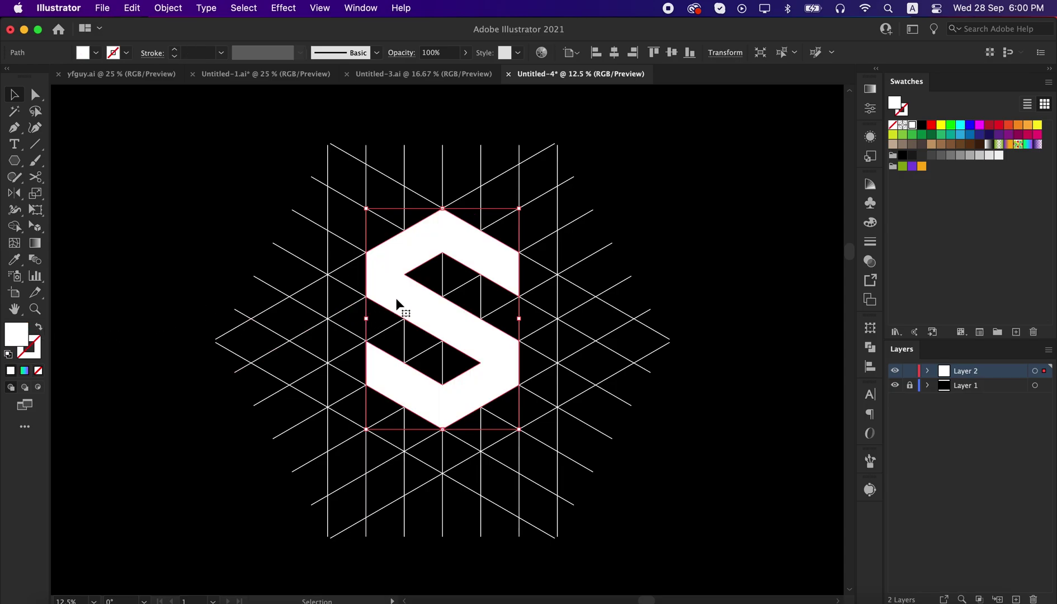
pyautogui.click(132, 8)
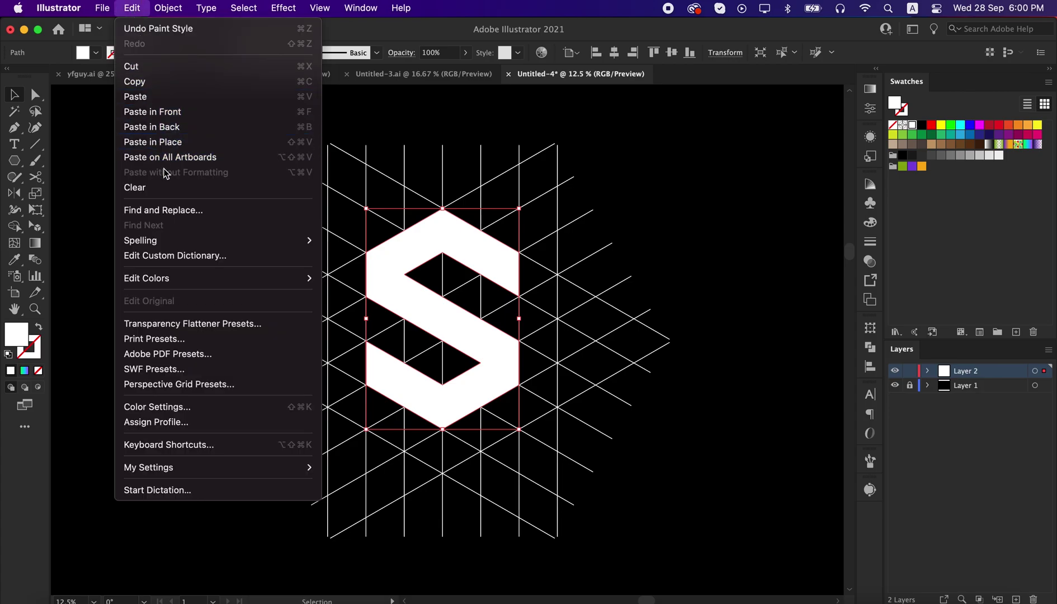
pyautogui.click(160, 67)
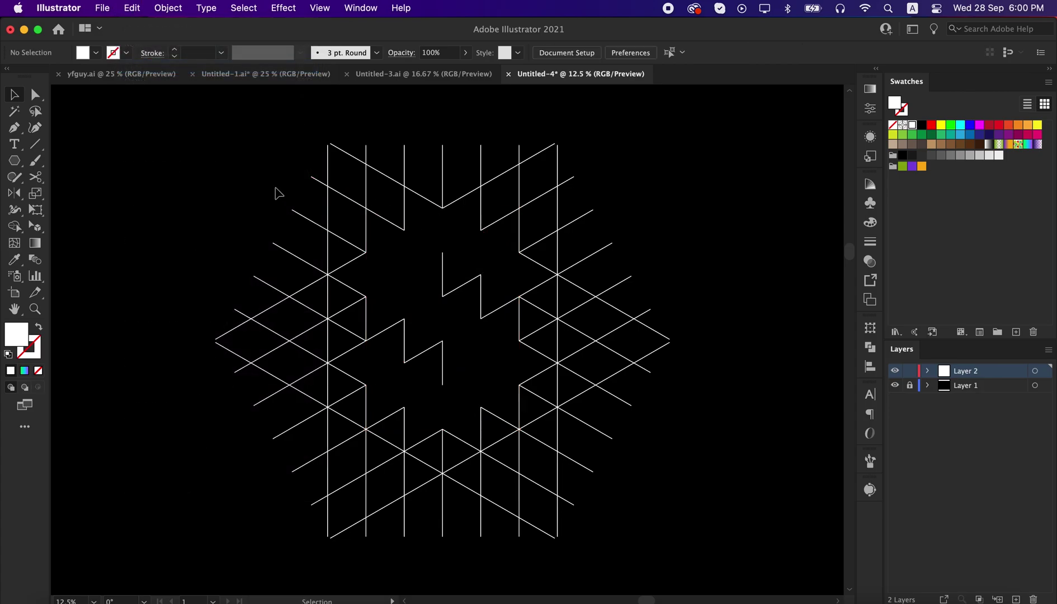
pyautogui.moveTo(213, 145); pyautogui.dragTo(671, 540)
pyautogui.press('Delete')
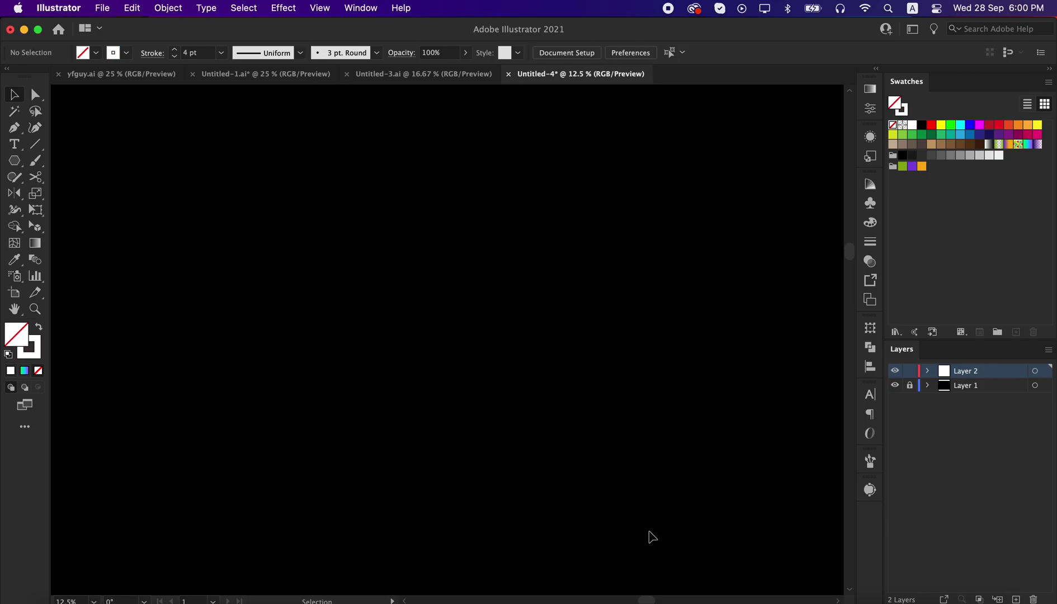
# Paste the white S in front and move it down and to the left.
pyautogui.click(132, 8)
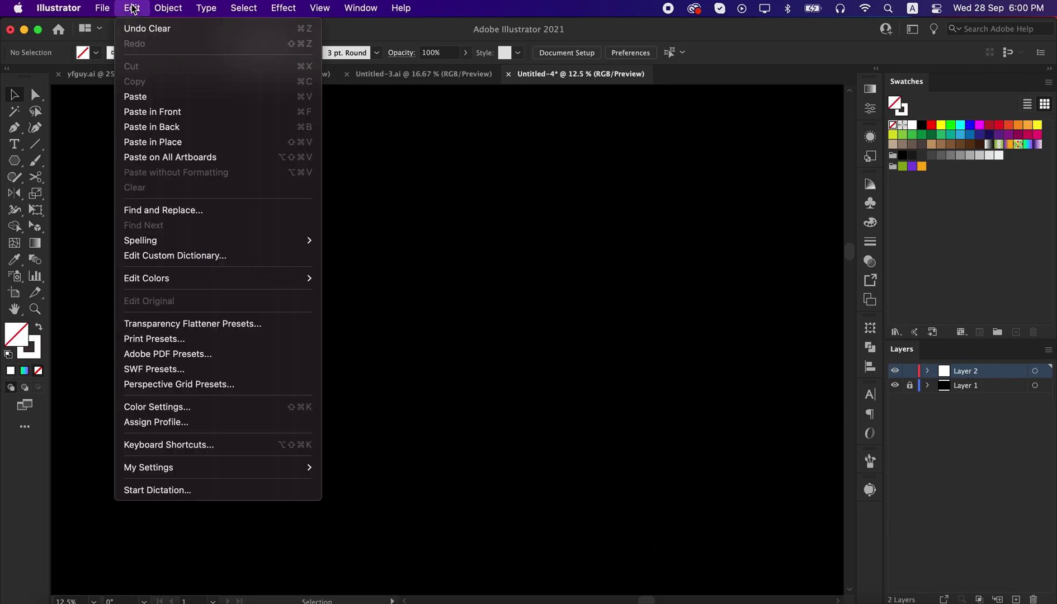
pyautogui.click(160, 114)
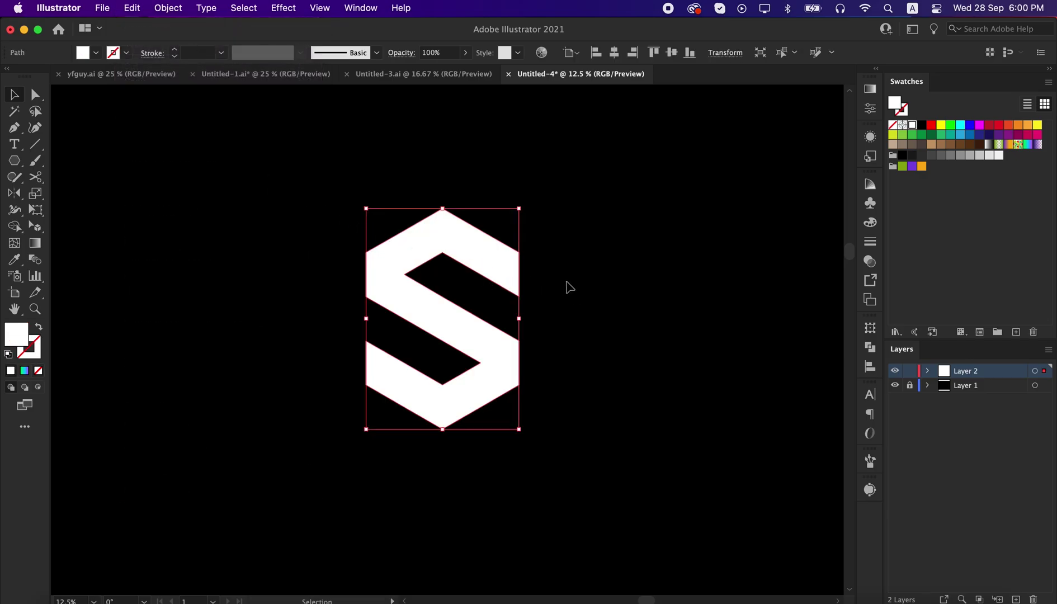
pyautogui.click(566, 285)
pyautogui.moveTo(487, 344); pyautogui.dragTo(538, 344)
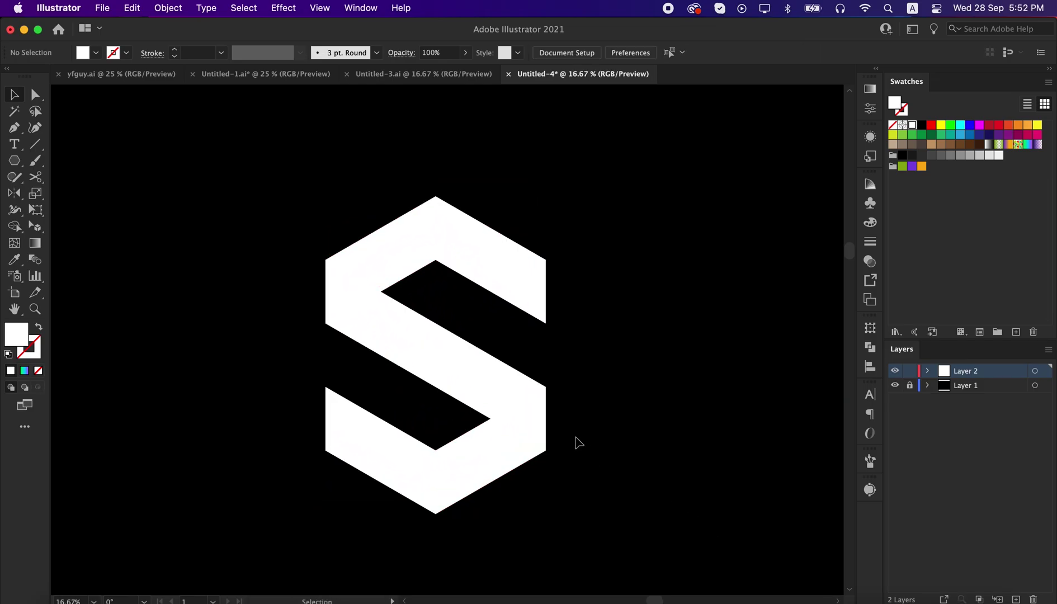
pyautogui.click(508, 401)
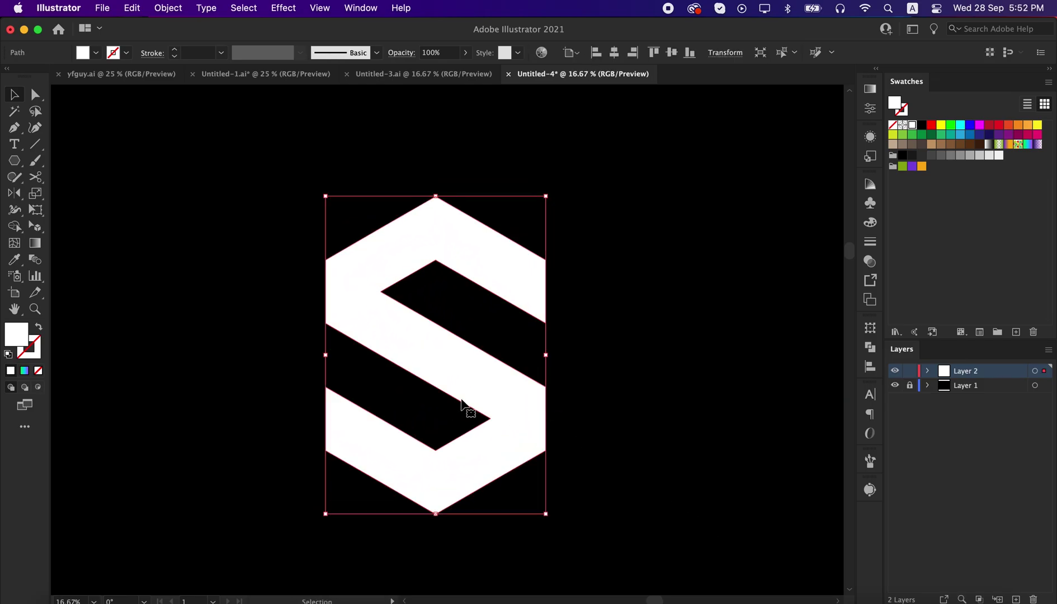
# Round the S's three inner corners to about 152.73 px with the live-corner widget.
pyautogui.click(35, 95)
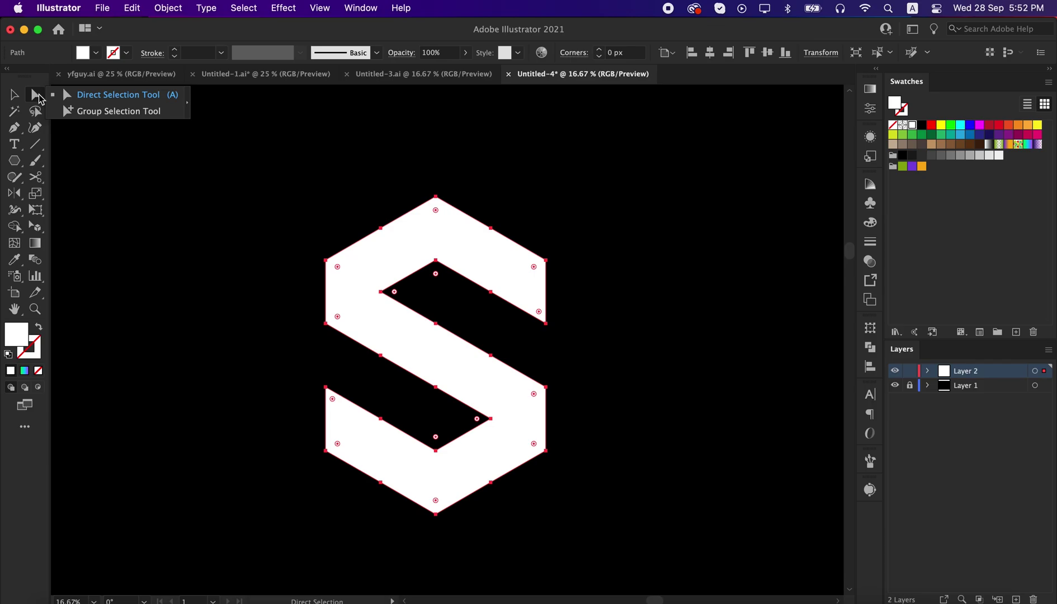
pyautogui.click(381, 291)
pyautogui.keyDown('shift'); pyautogui.click(436, 261); pyautogui.keyUp('shift')
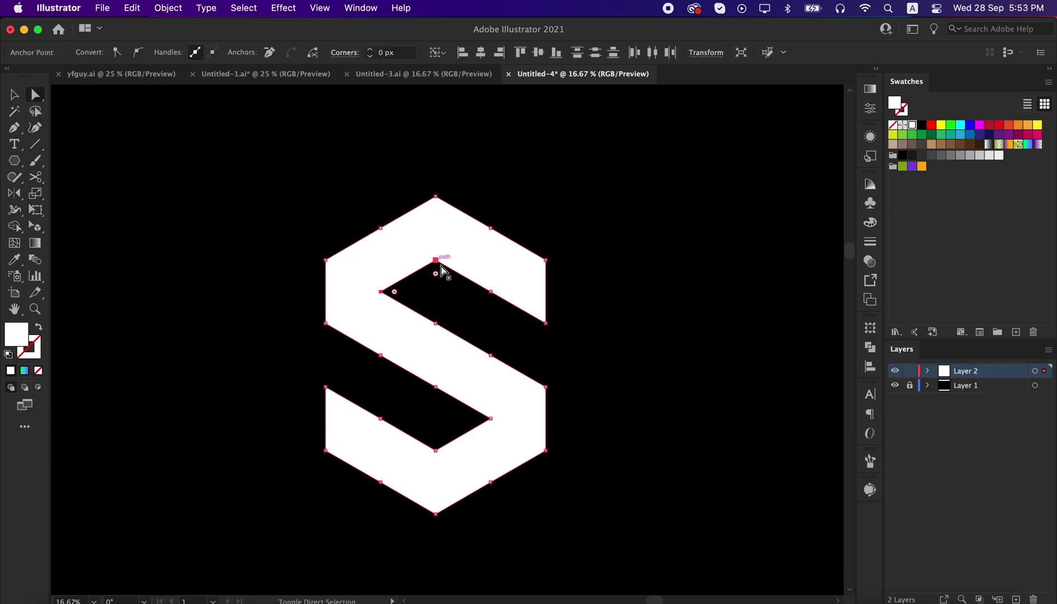
pyautogui.keyDown('shift'); pyautogui.click(490, 418); pyautogui.keyUp('shift')
pyautogui.moveTo(436, 441); pyautogui.dragTo(370, 324)
# Scale the whole S up slightly from its centre.
pyautogui.click(584, 404)
pyautogui.press('v')
pyautogui.click(519, 404)
pyautogui.moveTo(546, 357); pyautogui.dragTo(551, 356)
pyautogui.click(631, 384)
pyautogui.click(504, 253)
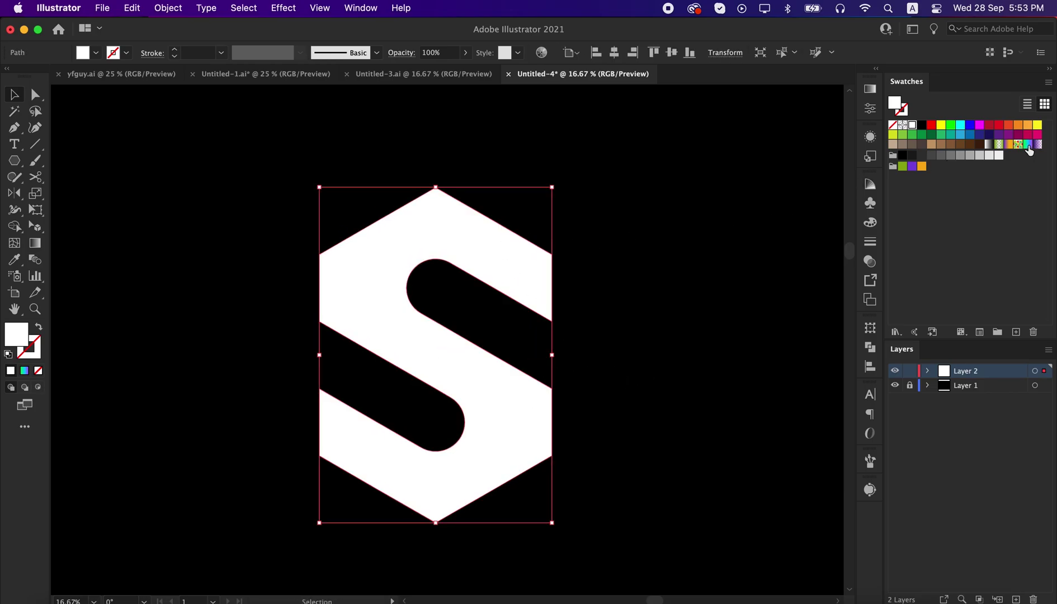
# Apply the green-purple gradient swatch to the S, running vertically from top to bottom.
pyautogui.click(1027, 145)
pyautogui.press('g')
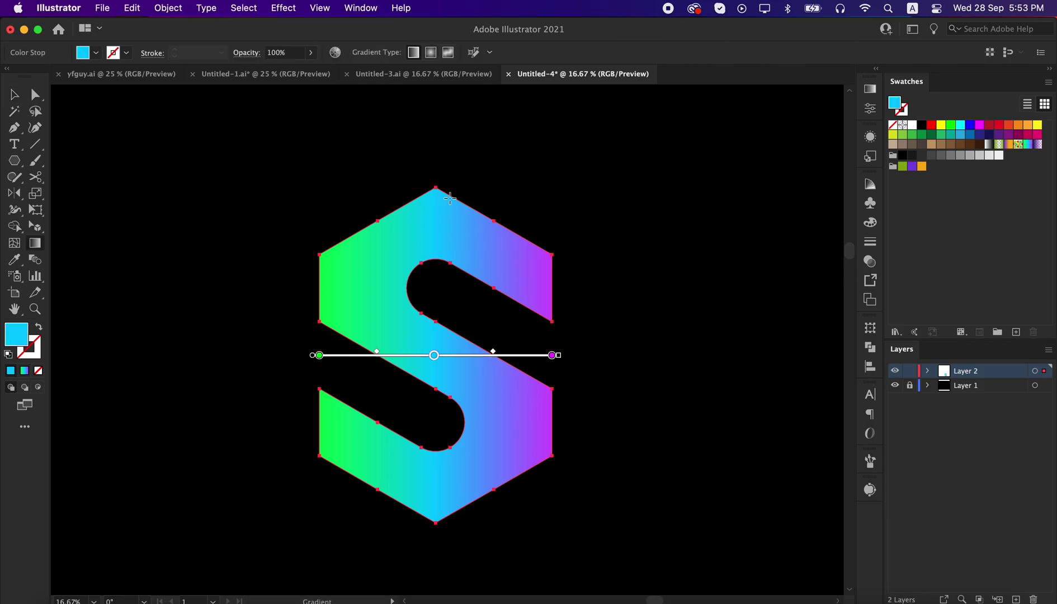
pyautogui.moveTo(450, 174); pyautogui.dragTo(437, 524)
pyautogui.press('v')
pyautogui.click(493, 320)
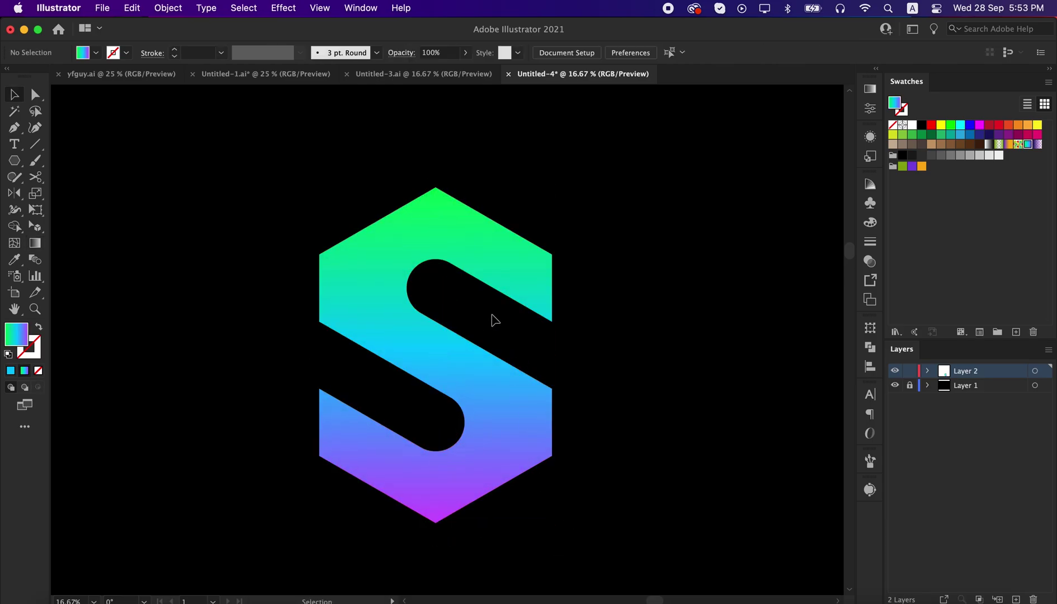
# Draw a closed fold shape with the Pen tool along the S's upper inner curve.
pyautogui.press('p')
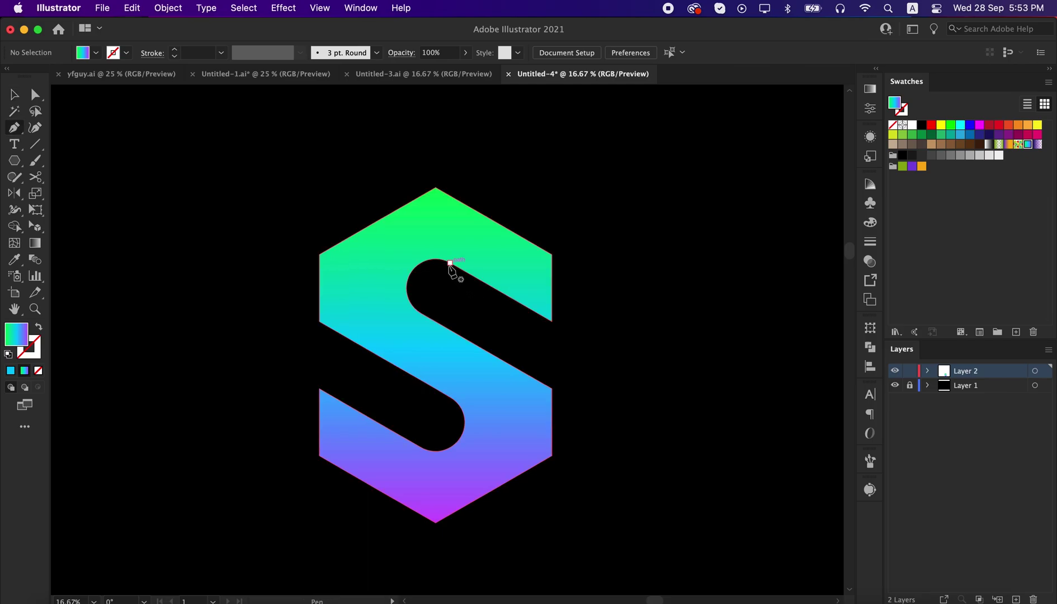
pyautogui.moveTo(450, 263); pyautogui.dragTo(387, 227)
pyautogui.moveTo(412, 375); pyautogui.dragTo(504, 429)
pyautogui.press('alt')
pyautogui.keyDown('alt'); pyautogui.click(412, 375); pyautogui.keyUp('alt')
pyautogui.moveTo(431, 413); pyautogui.dragTo(448, 415)
pyautogui.click(450, 413)
pyautogui.click(514, 334)
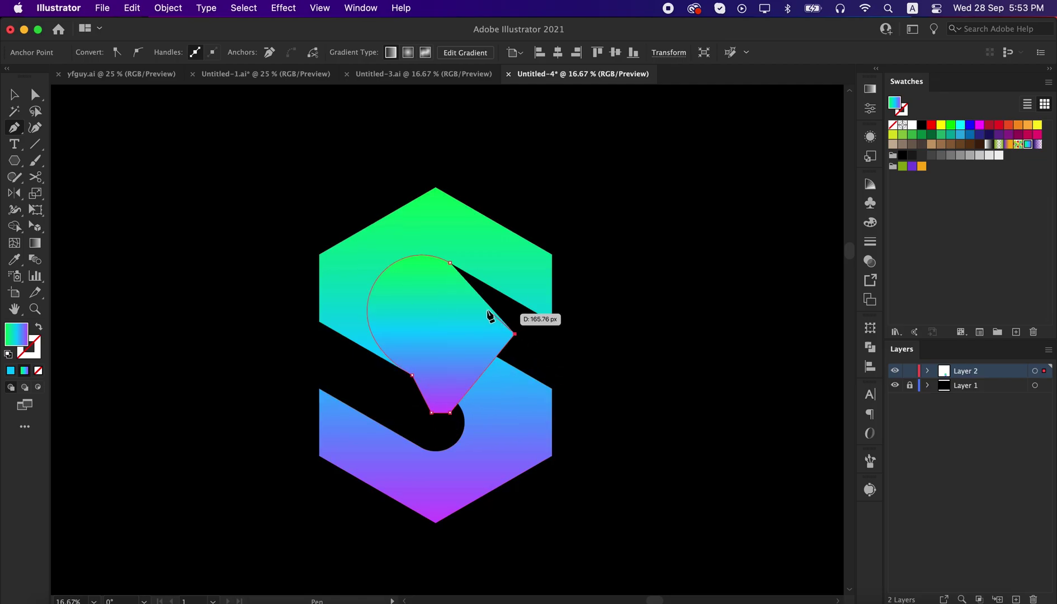
pyautogui.click(465, 295)
pyautogui.click(450, 263)
# Trim the fold with Shape Builder, merging the bottom sliver and deleting the piece in the gap.
pyautogui.press('super')
pyautogui.keyDown('super'); pyautogui.click(495, 262); pyautogui.keyUp('super')
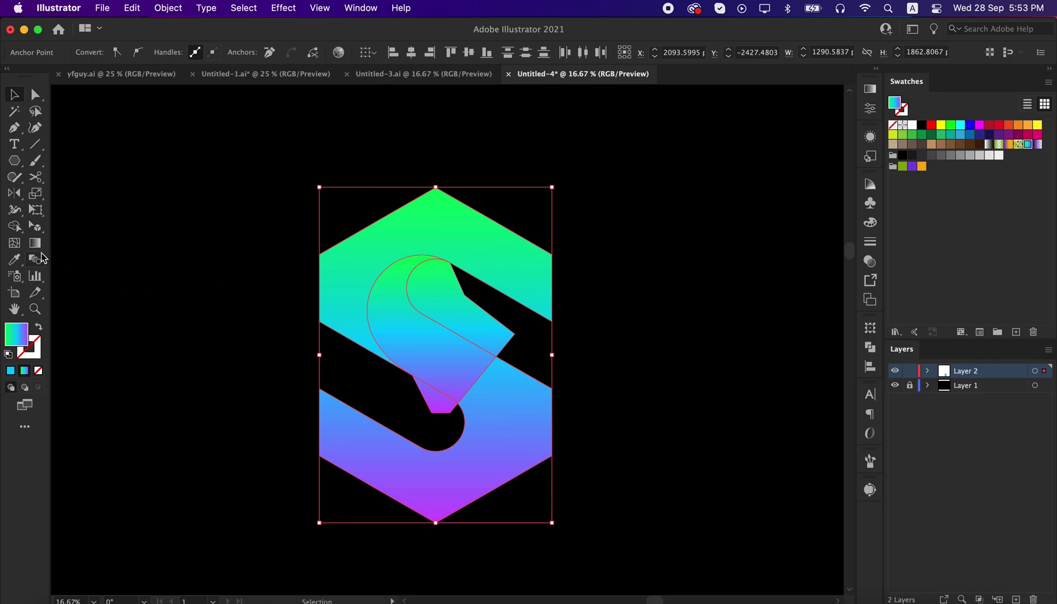
pyautogui.moveTo(16, 226); pyautogui.dragTo(66, 229)
pyautogui.click(435, 400)
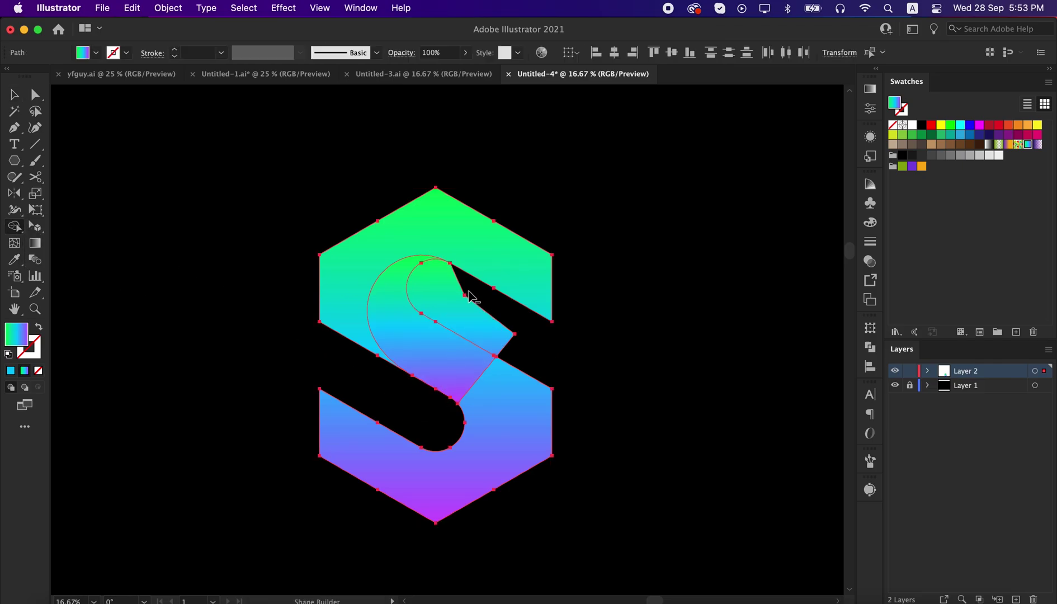
pyautogui.keyDown('alt'); pyautogui.click(458, 302); pyautogui.keyUp('alt')
pyautogui.press('v')
pyautogui.click(479, 310)
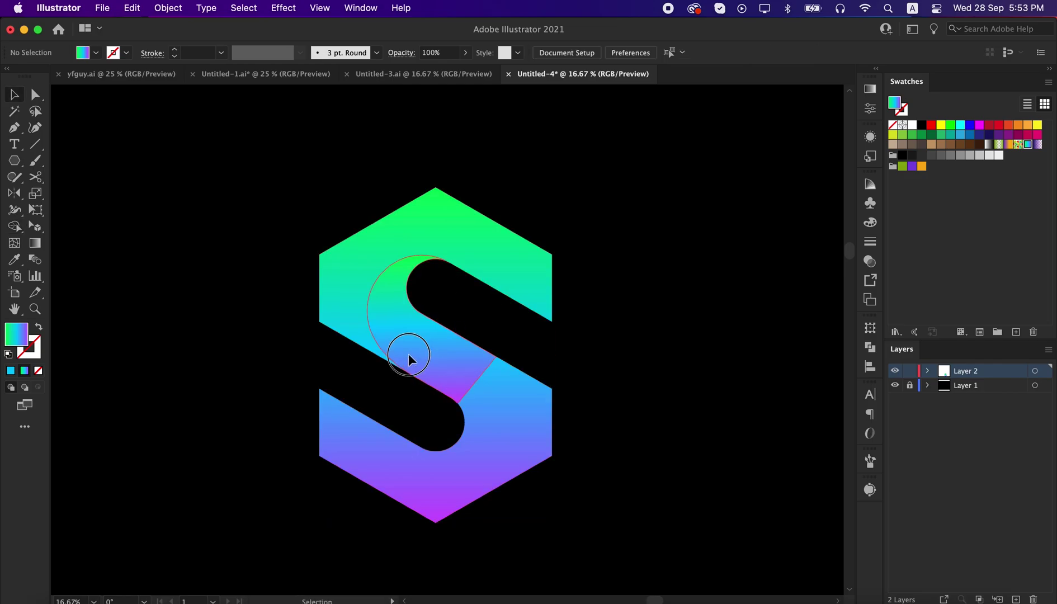
# Fill the upper fold with the dark blue-purple gradient angled diagonally across it.
pyautogui.click(407, 354)
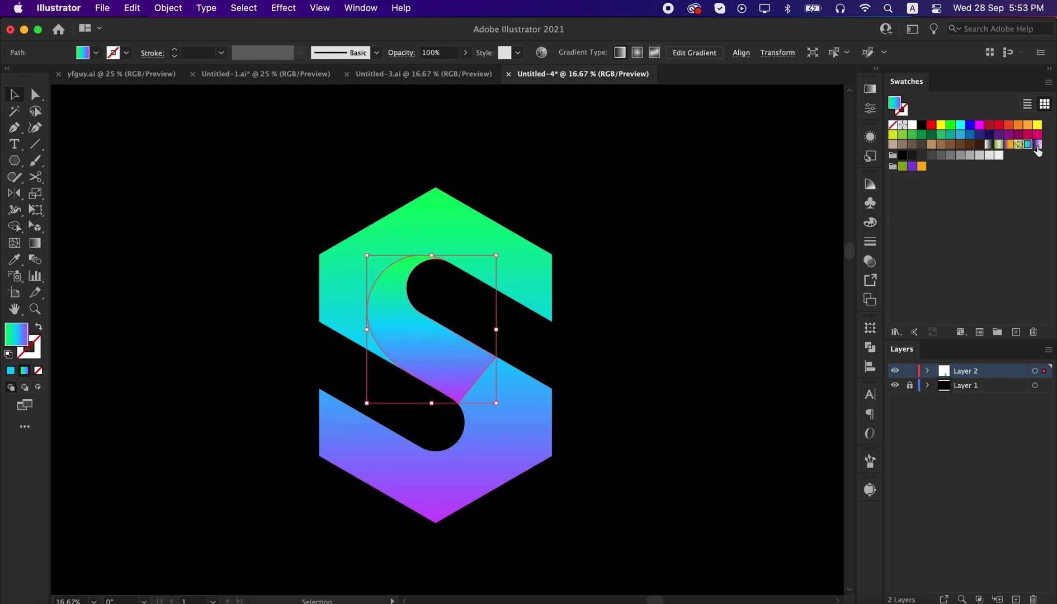
pyautogui.click(1036, 145)
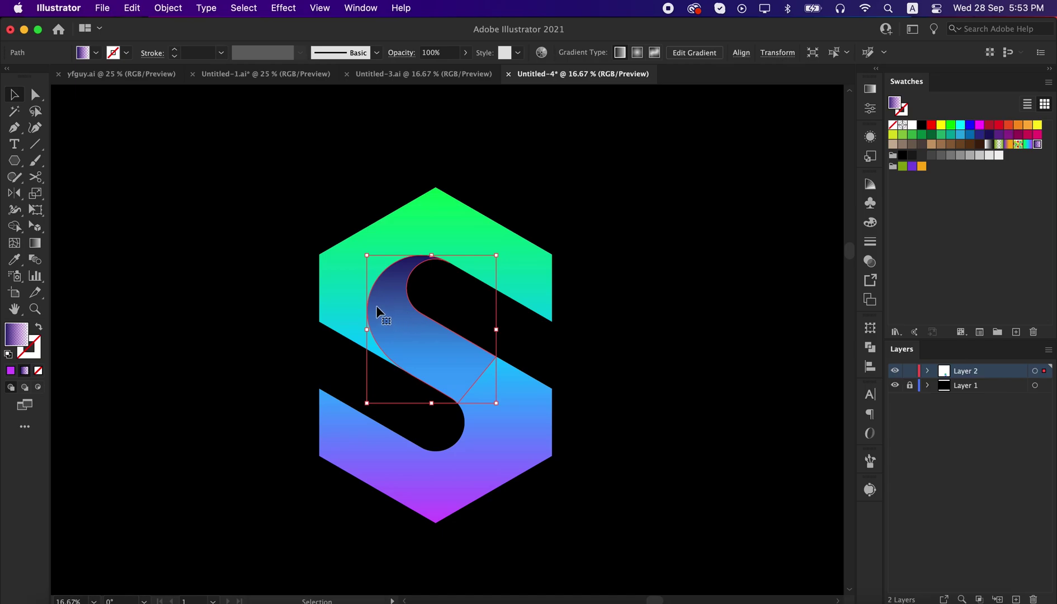
pyautogui.press('g')
pyautogui.moveTo(351, 285); pyautogui.dragTo(469, 369)
pyautogui.press('v')
pyautogui.click(520, 407)
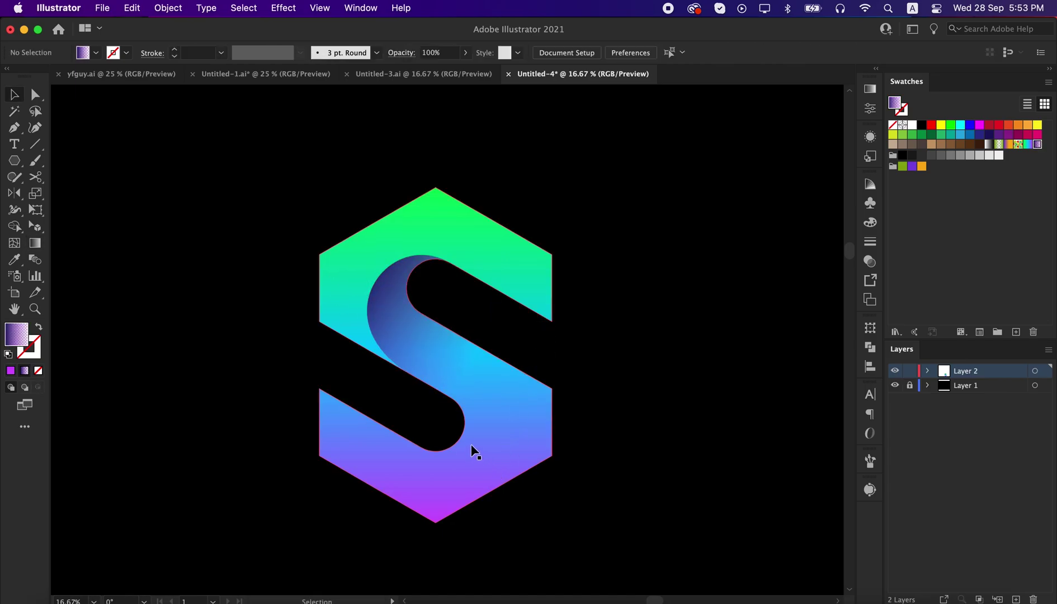
# Draw a closed lower fold shape with the Pen tool around the S's lower bend.
pyautogui.press('p')
pyautogui.click(434, 388)
pyautogui.click(465, 405)
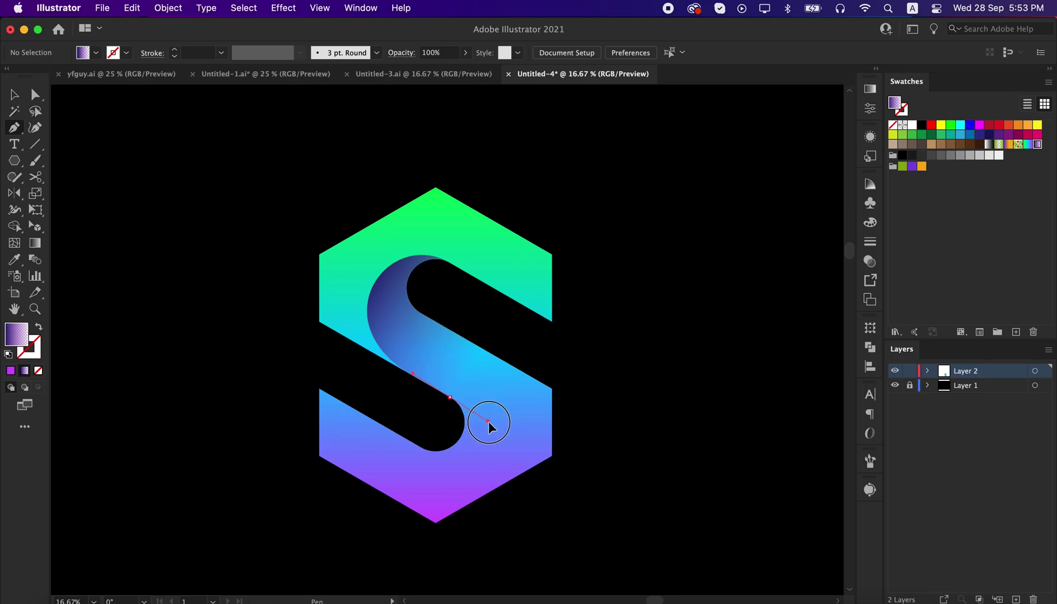
pyautogui.moveTo(489, 421); pyautogui.dragTo(495, 428)
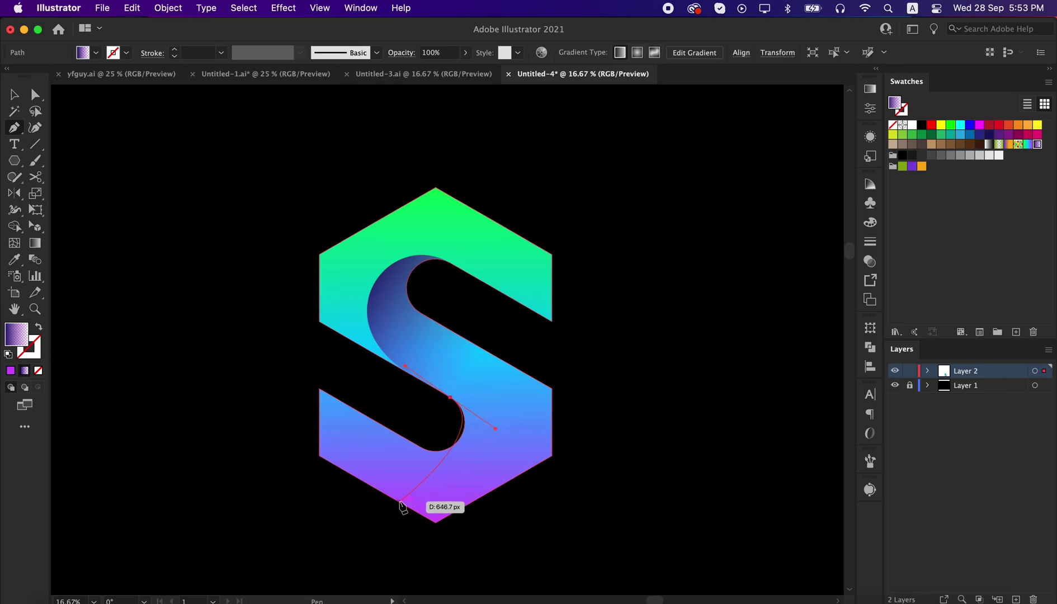
pyautogui.moveTo(399, 501); pyautogui.dragTo(330, 490)
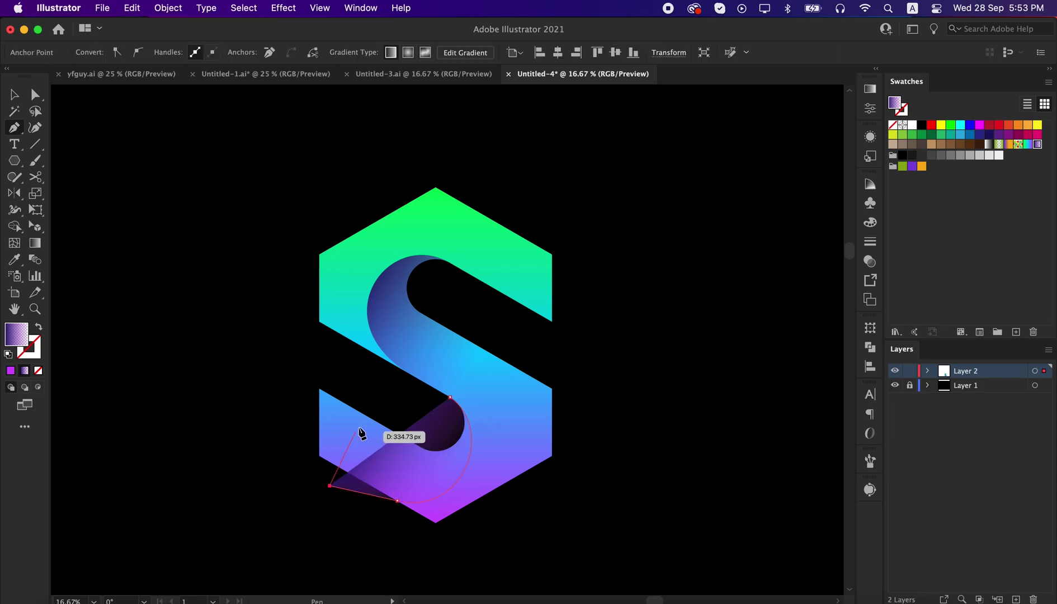
pyautogui.click(364, 386)
pyautogui.click(413, 403)
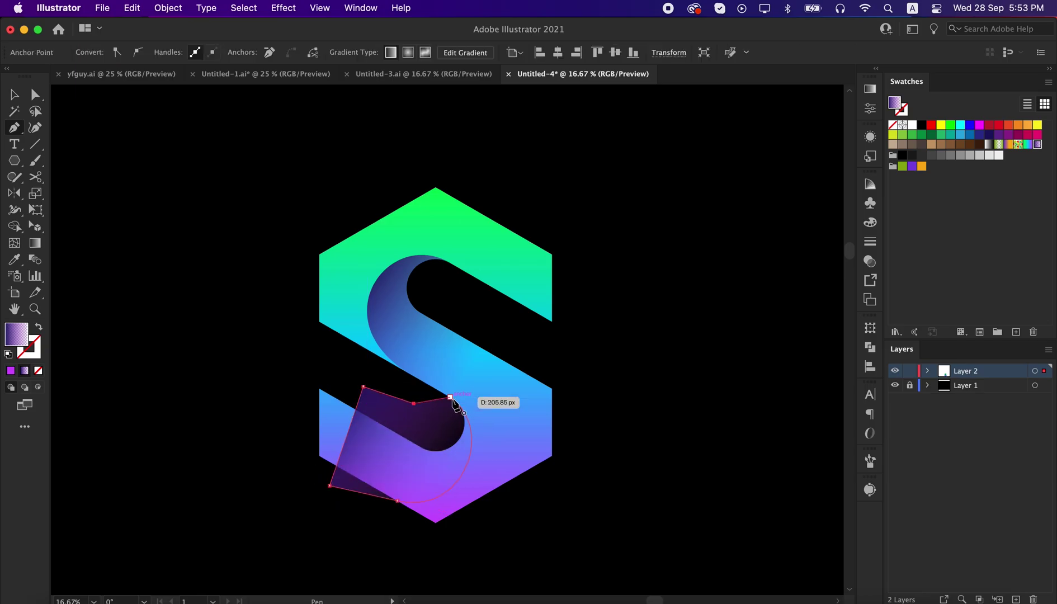
pyautogui.click(450, 397)
# Remove the lower fold's pieces outside the S and inside the black gap with Shape Builder.
pyautogui.press('v')
pyautogui.press('super+a')
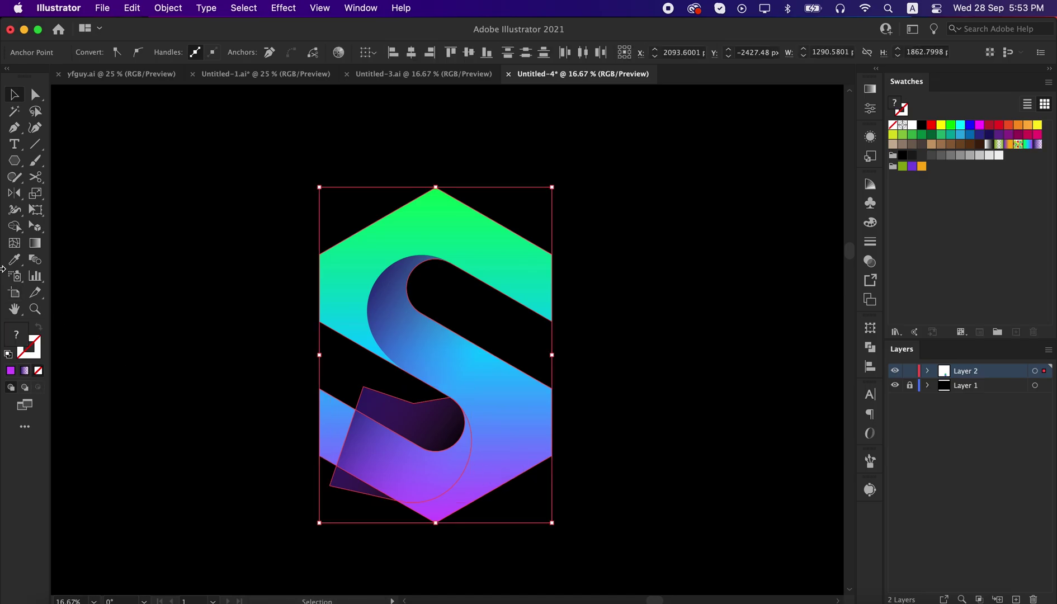
pyautogui.moveTo(14, 227); pyautogui.dragTo(63, 230)
pyautogui.keyDown('alt'); pyautogui.click(360, 488); pyautogui.keyUp('alt')
pyautogui.keyDown('alt'); pyautogui.click(406, 420); pyautogui.keyUp('alt')
pyautogui.press('v')
pyautogui.click(493, 492)
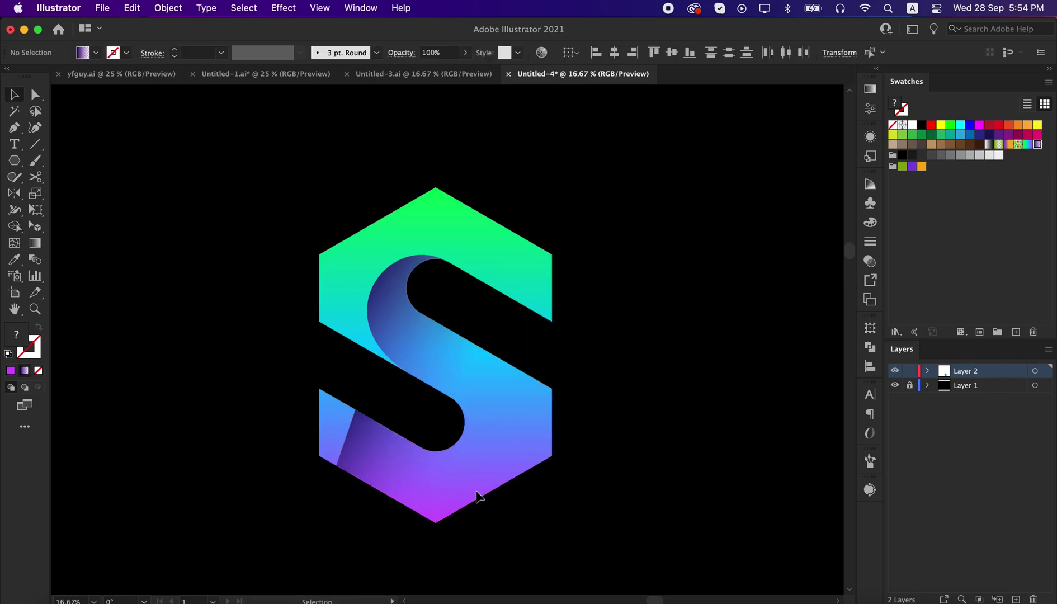
# Redirect the lower fold's dark gradient to run diagonally from bottom right to upper left.
pyautogui.click(444, 470)
pyautogui.press('g')
pyautogui.moveTo(476, 494); pyautogui.dragTo(359, 427)
pyautogui.press('v')
pyautogui.click(661, 480)
# Select every part of the S and scale it up slightly from its centre.
pyautogui.moveTo(233, 176); pyautogui.dragTo(562, 523)
pyautogui.moveTo(552, 357); pyautogui.dragTo(564, 356)
pyautogui.click(666, 389)
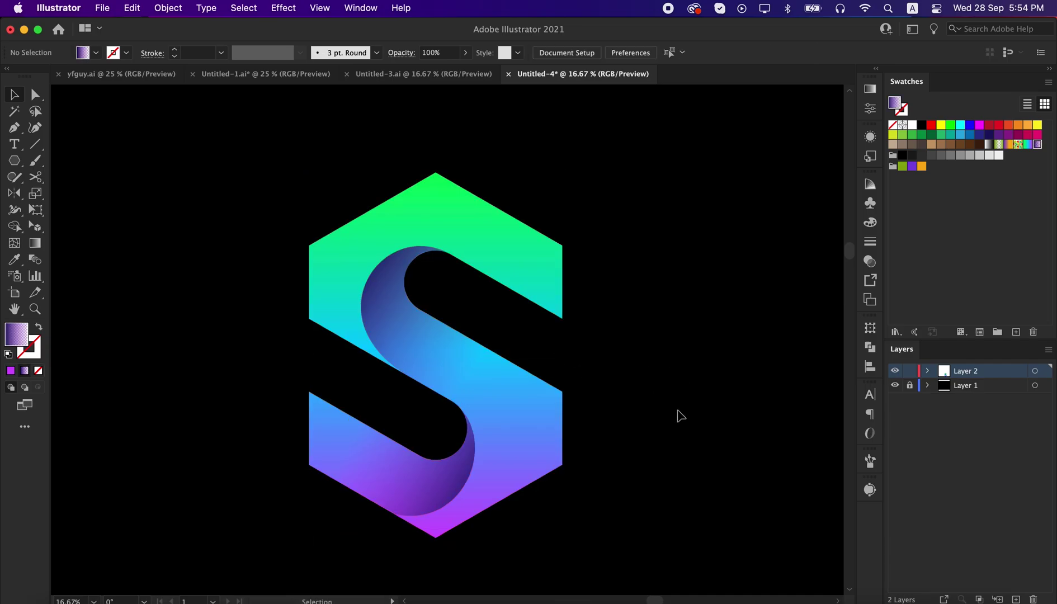
# Round the S's top and bottom tips to about 114.42 px.
pyautogui.press('super+minus')
pyautogui.press('a')
pyautogui.moveTo(459, 186); pyautogui.dragTo(490, 425)
pyautogui.click(478, 474)
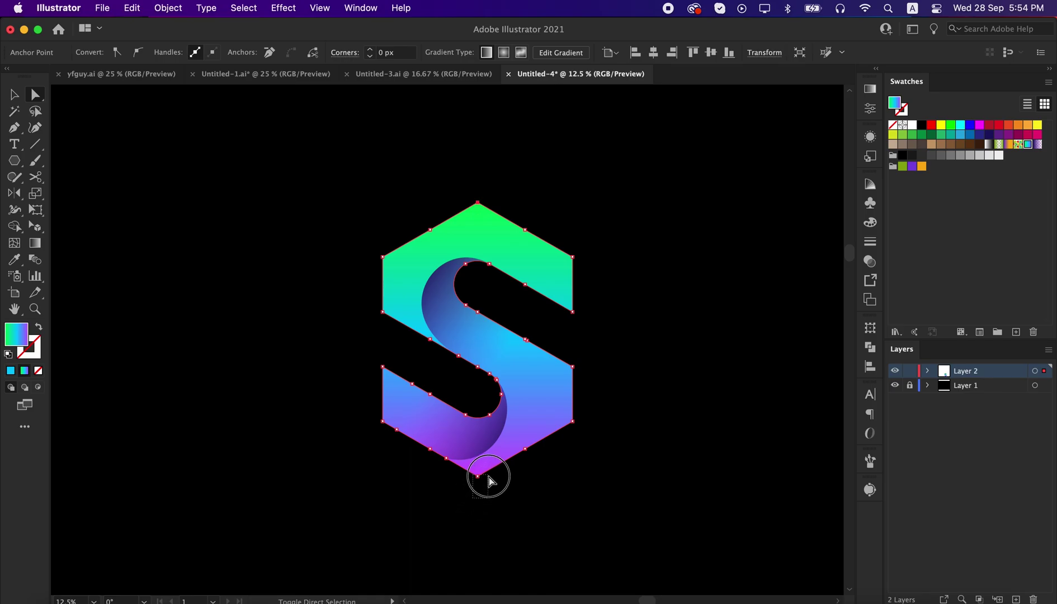
pyautogui.click(565, 506)
# Move the whole S down and to the left, then widen it from its right side.
pyautogui.press('v')
pyautogui.moveTo(338, 187); pyautogui.dragTo(602, 456)
pyautogui.moveTo(540, 393); pyautogui.dragTo(532, 400)
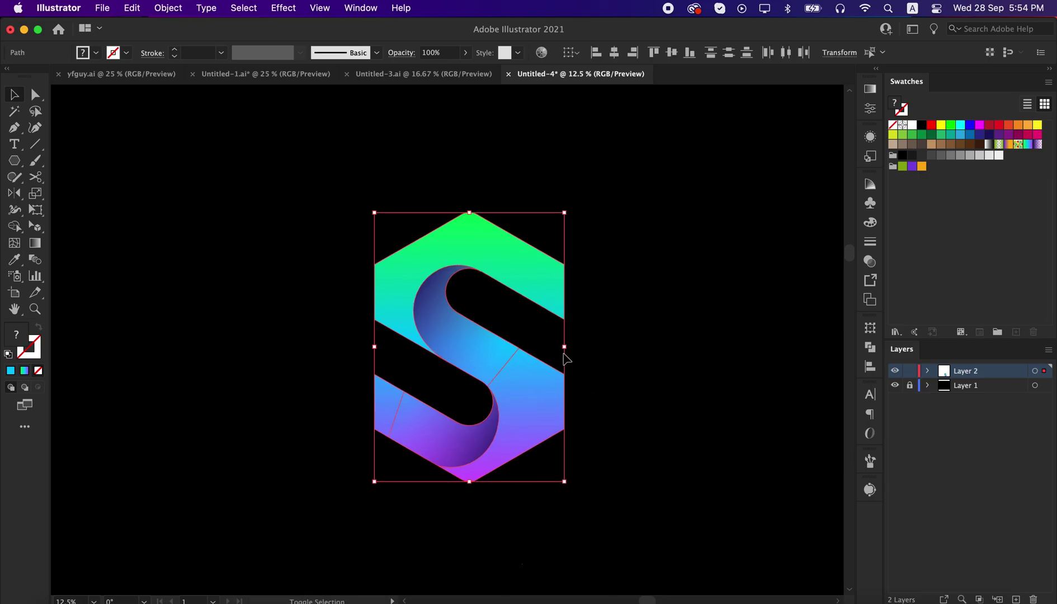
pyautogui.moveTo(565, 350); pyautogui.dragTo(578, 349)
pyautogui.click(643, 389)
pyautogui.click(692, 362)
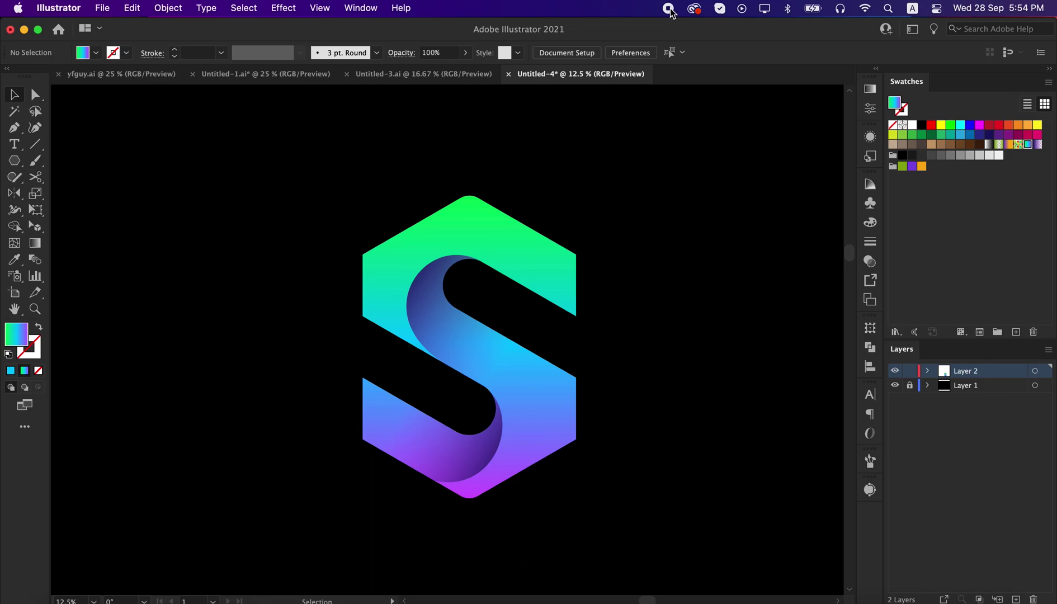